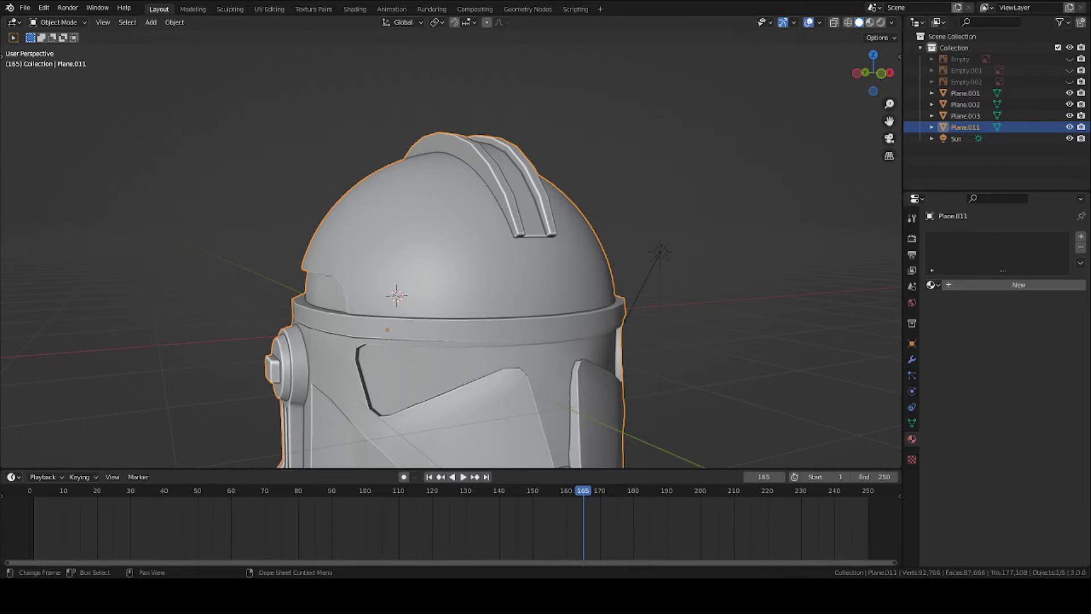
# Step: Orbit the viewport around the grey helmet to see it from the other side
pyautogui.moveTo(455, 256); pyautogui.dragTo(341, 256, button='middle')
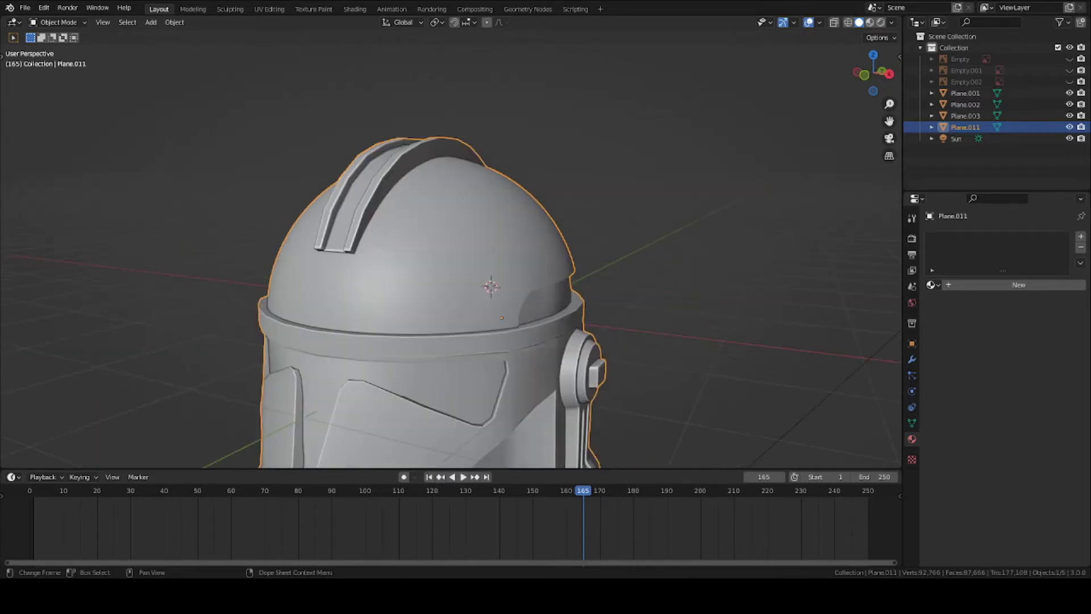
# Step: Add material Material.002 with a mid-grey base colour (V 0.615) and save the file
pyautogui.click(963, 286)
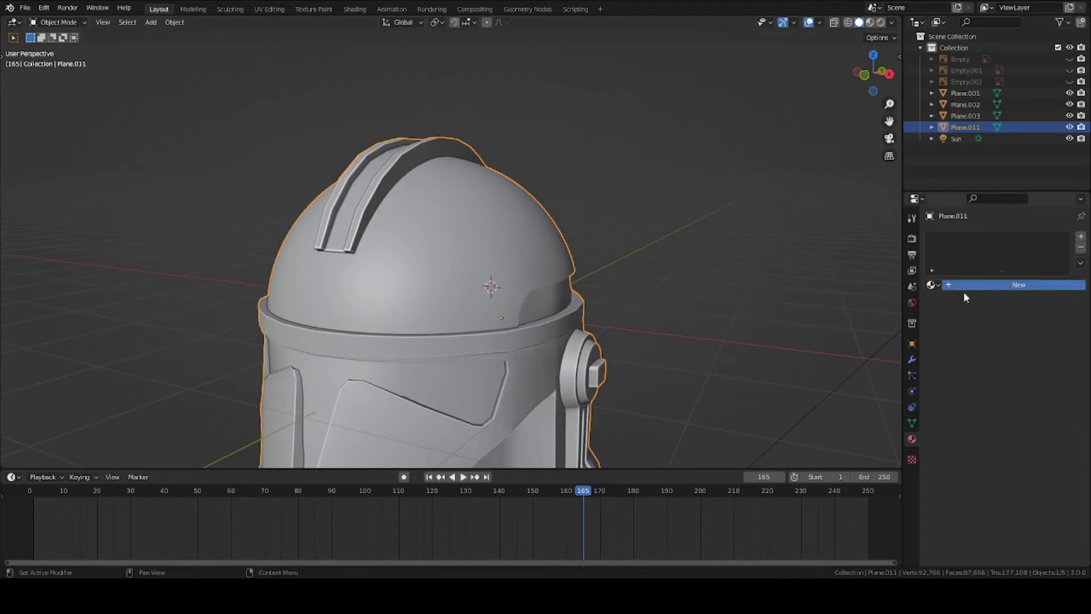
pyautogui.click(1029, 405)
pyautogui.moveTo(1060, 250); pyautogui.dragTo(1060, 257)
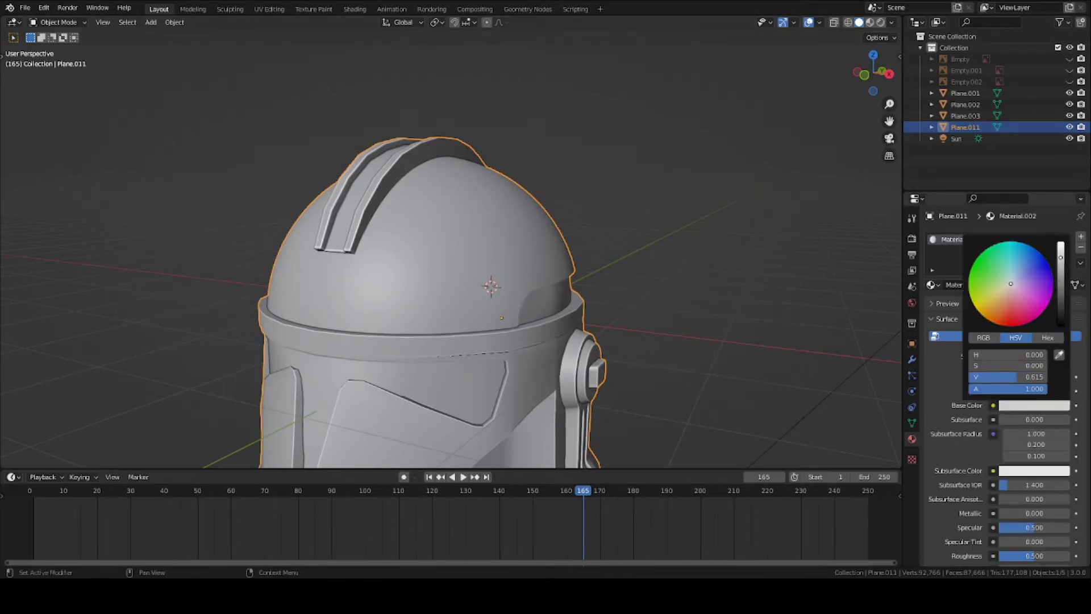
pyautogui.scroll(-2, 451, 284)
pyautogui.hotkey('ctrl', 's')
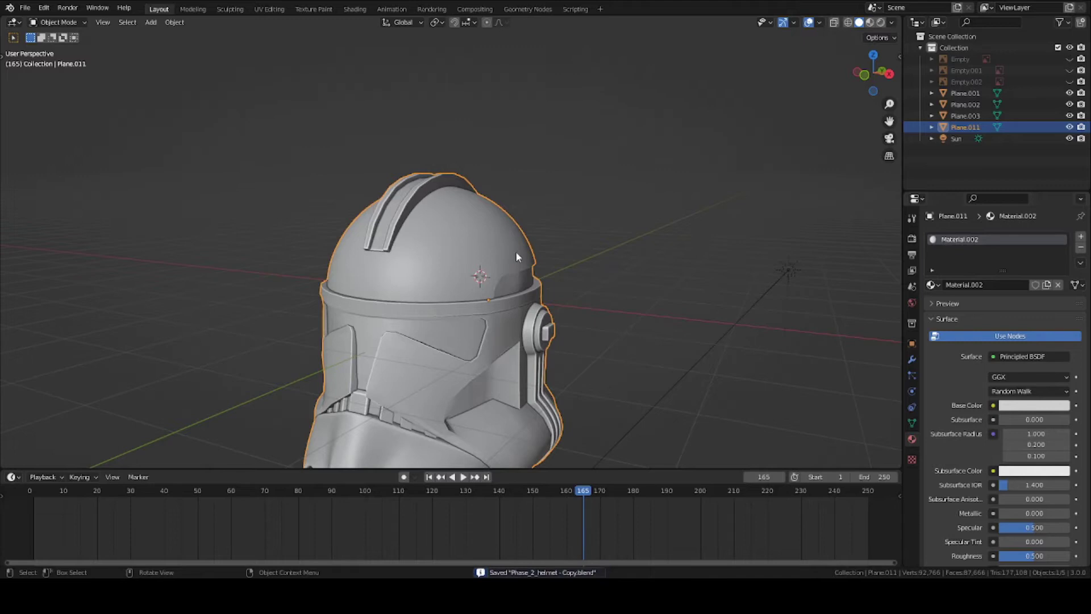
pyautogui.scroll(3, 515, 255)
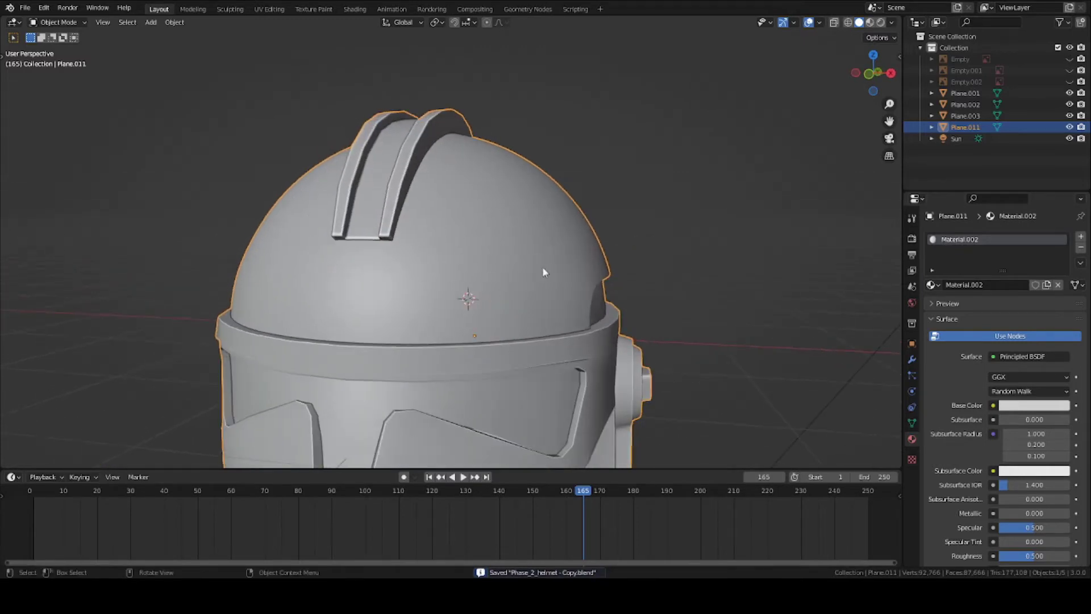
pyautogui.scroll(-3, 591, 282)
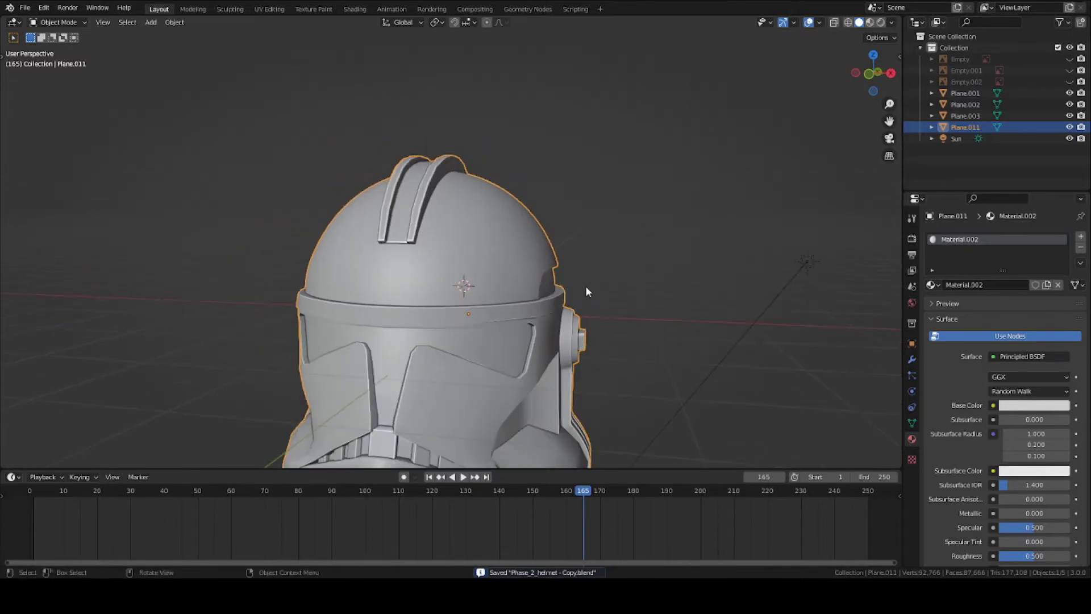
# Step: Smart UV Project the whole helmet mesh in Edit Mode, save, and return to Object Mode
pyautogui.press('Tab')
pyautogui.press('a')
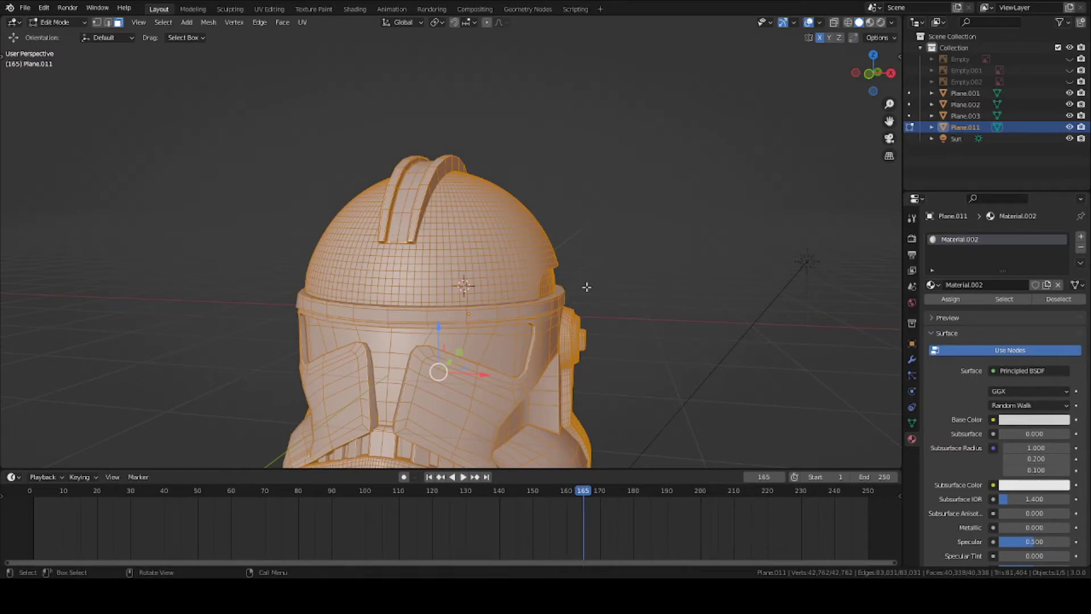
pyautogui.press('u')
pyautogui.click(577, 302)
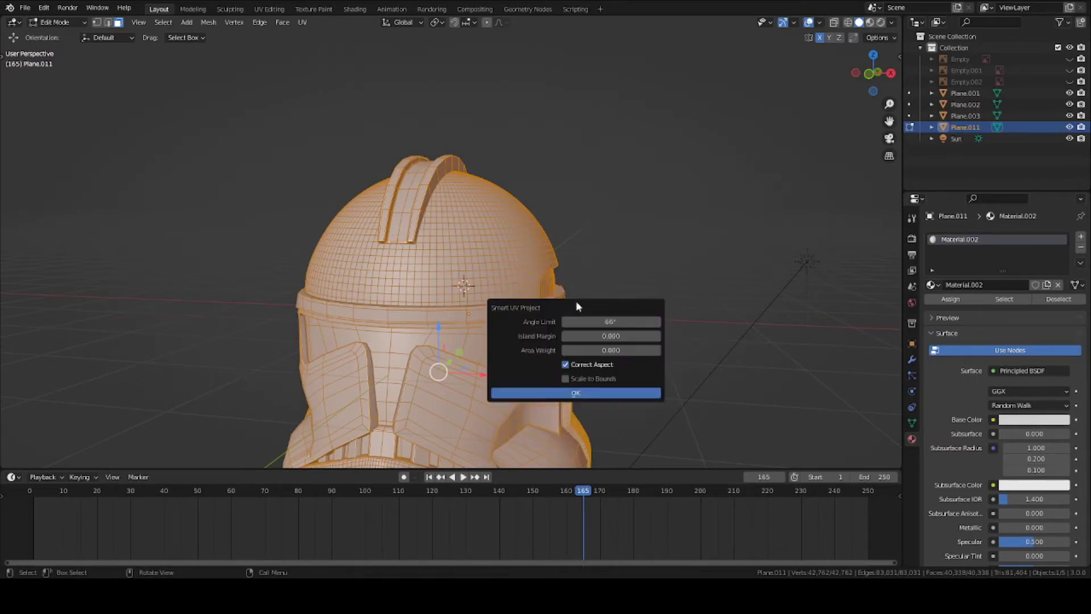
pyautogui.click(572, 394)
pyautogui.moveTo(575, 305); pyautogui.dragTo(550, 295, button='middle')
pyautogui.hotkey('ctrl', 's')
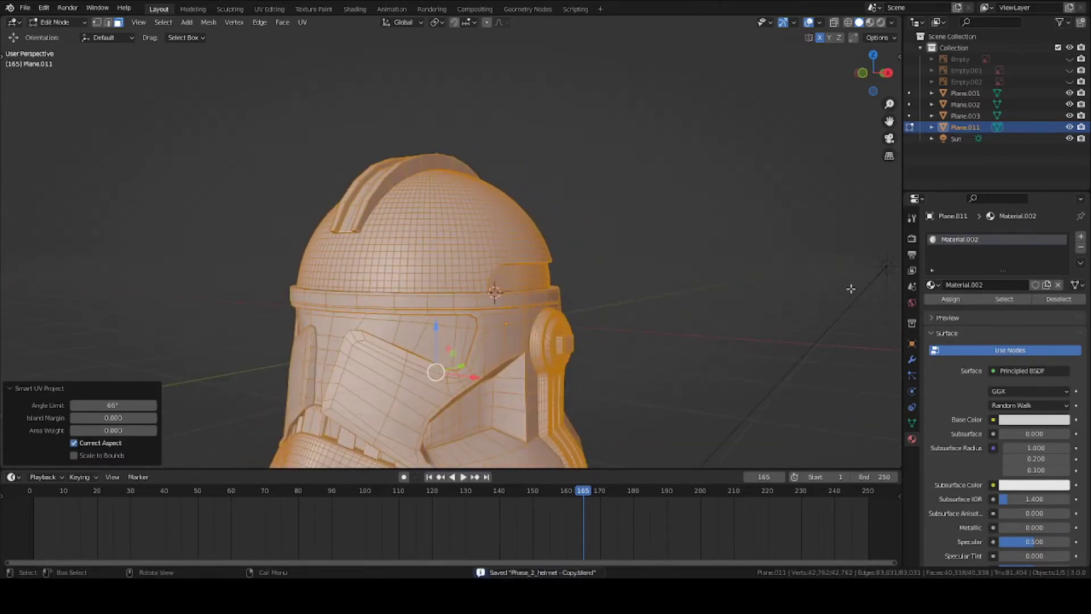
pyautogui.press('Tab')
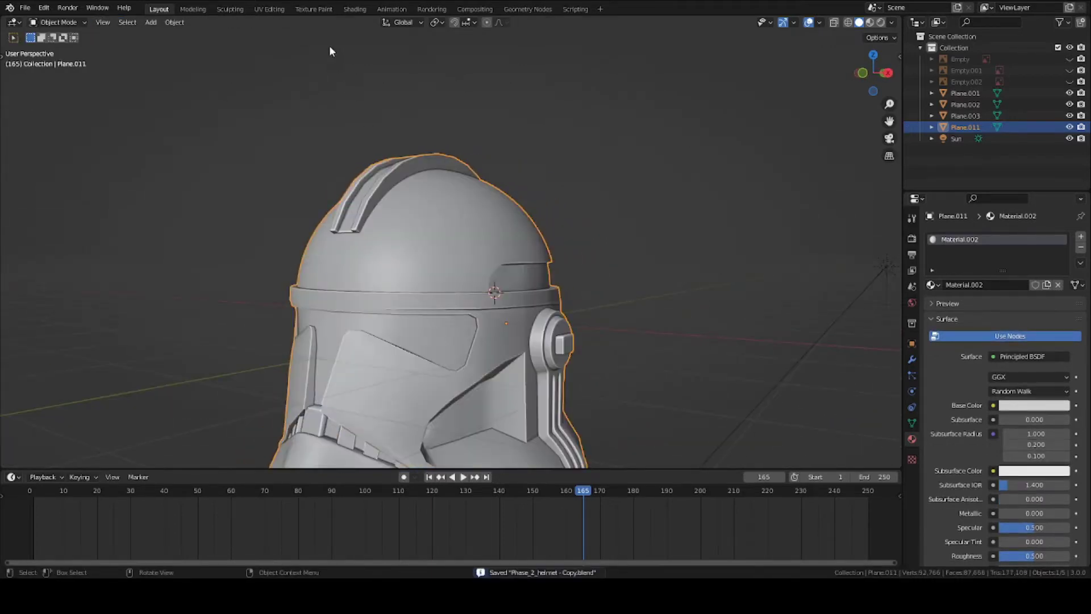
# Step: In the Texture Paint workspace, add a Base Color texture slot with a brightened fill colour
pyautogui.click(314, 9)
pyautogui.scroll(5, 650, 266)
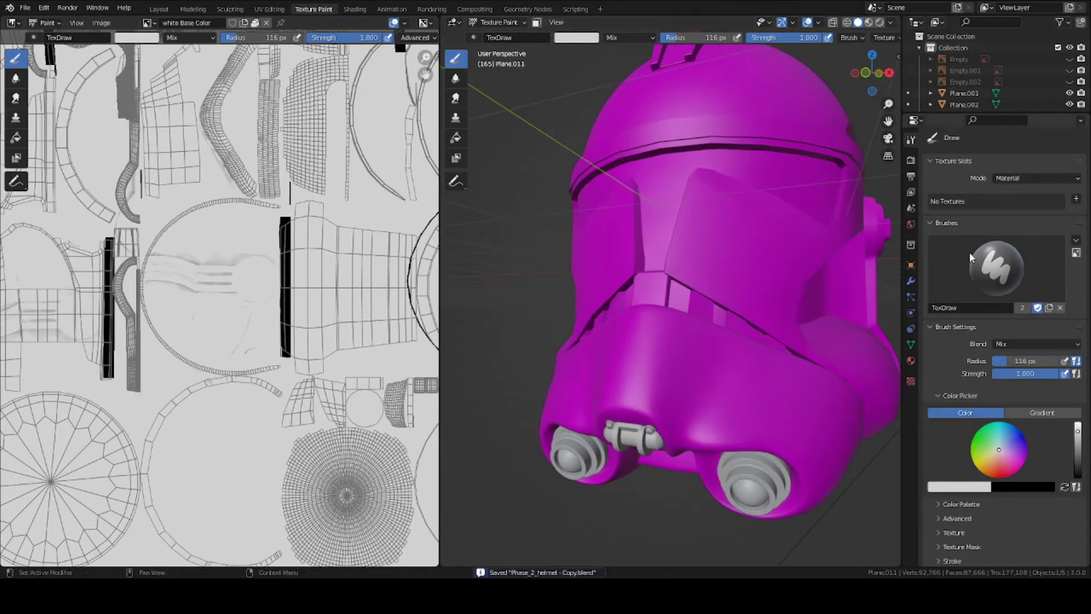
pyautogui.click(1075, 199)
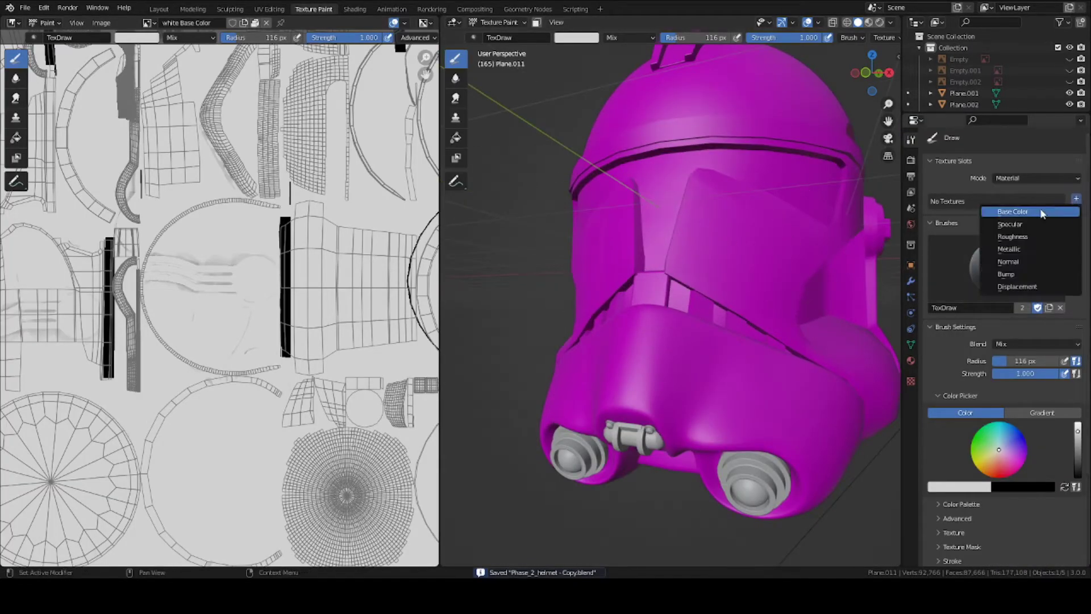
pyautogui.click(1076, 199)
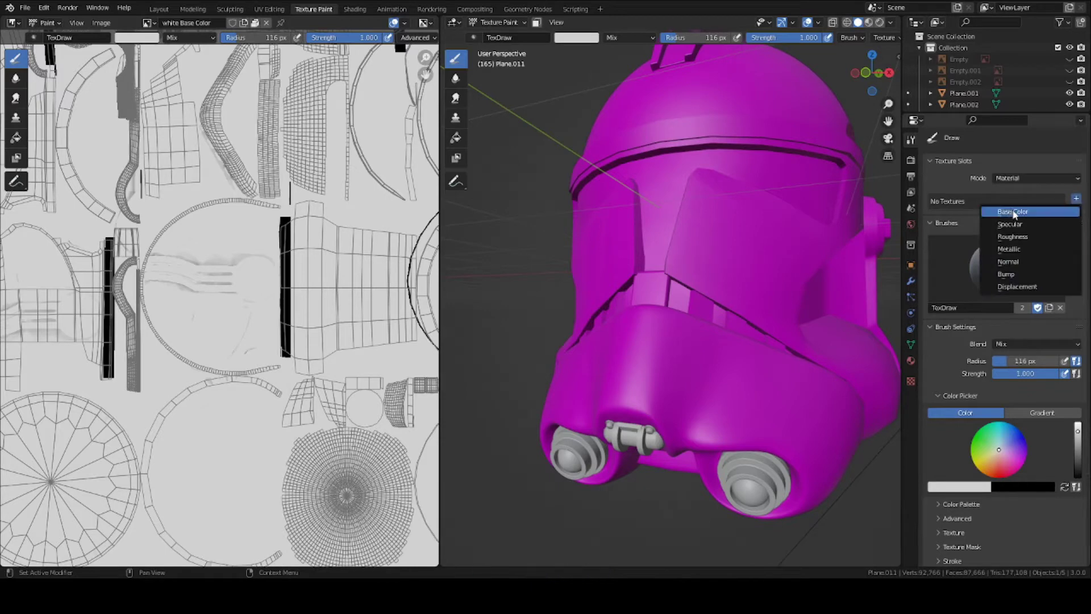
pyautogui.click(1010, 212)
pyautogui.click(1029, 273)
pyautogui.moveTo(1073, 143); pyautogui.dragTo(1072, 125)
# Step: Set the new texture to 4096 × 4096 pixels and create it
pyautogui.click(1023, 246)
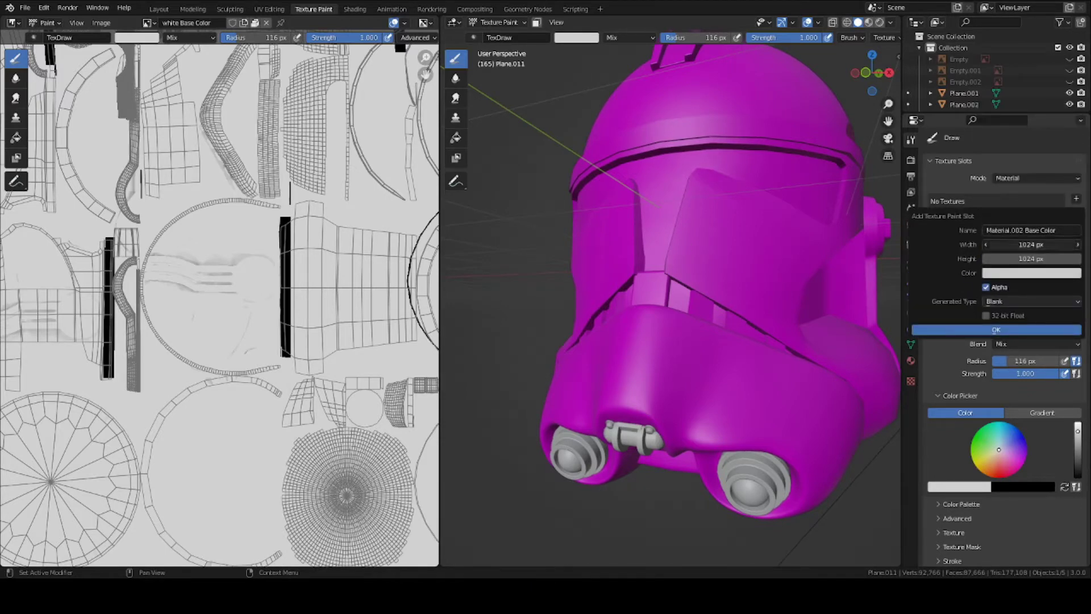
pyautogui.write('4096')
pyautogui.press('Return')
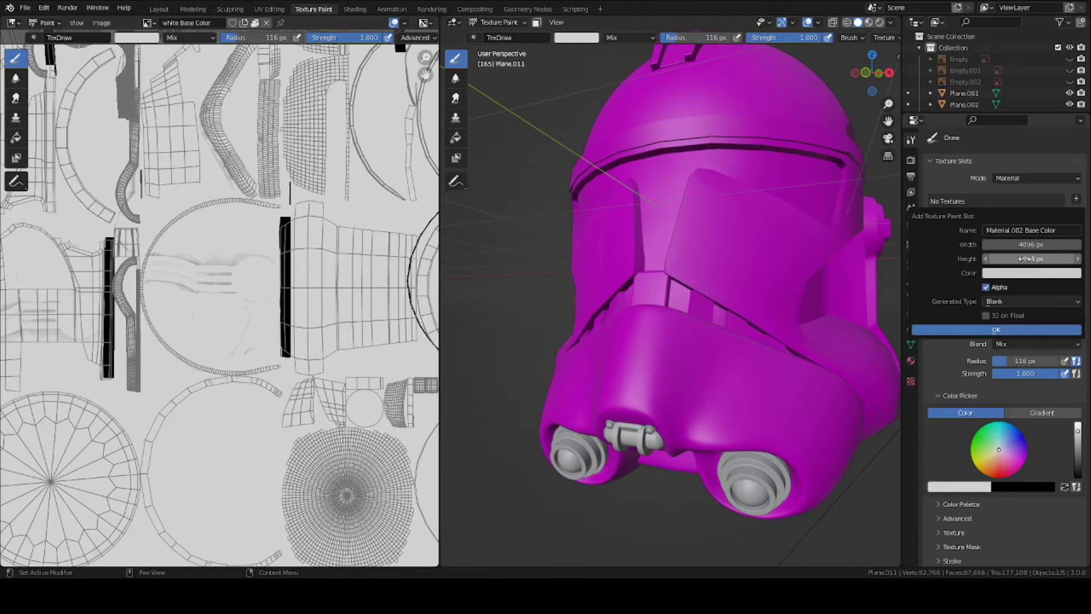
pyautogui.click(1026, 259)
pyautogui.write('4096')
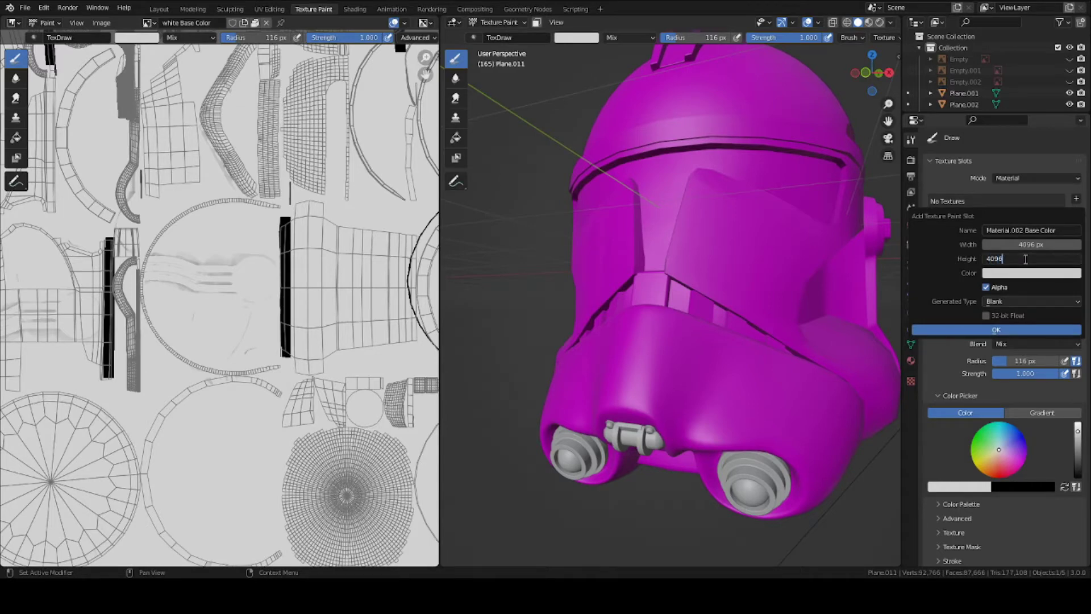
pyautogui.press('Return')
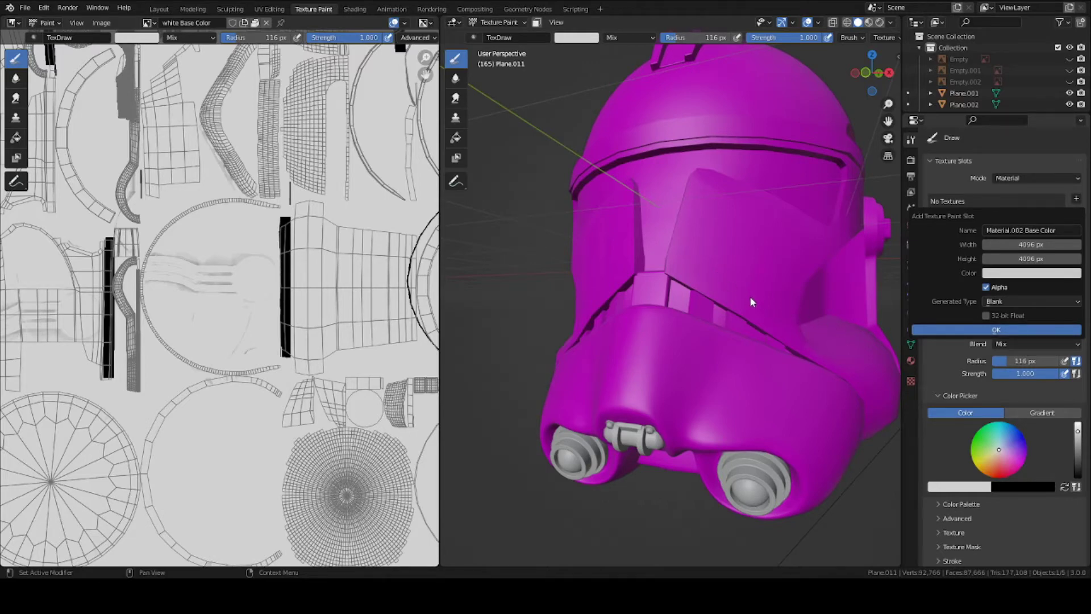
pyautogui.click(945, 330)
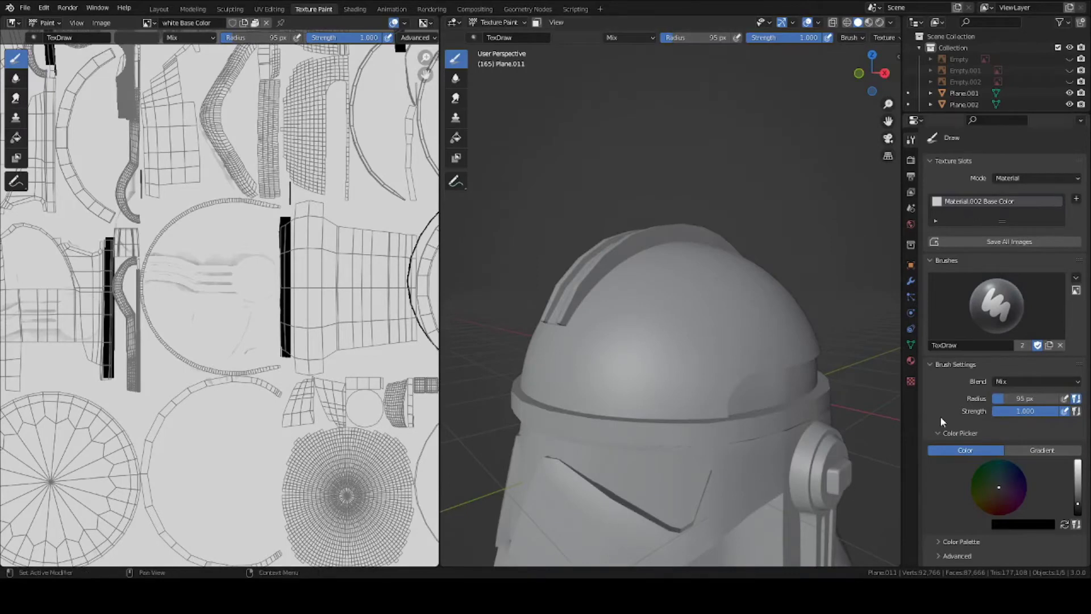
# Step: Create brush texture Texture.003 and load emblem.png as its image
pyautogui.scroll(-5, 1004, 274)
pyautogui.scroll(-4, 975, 479)
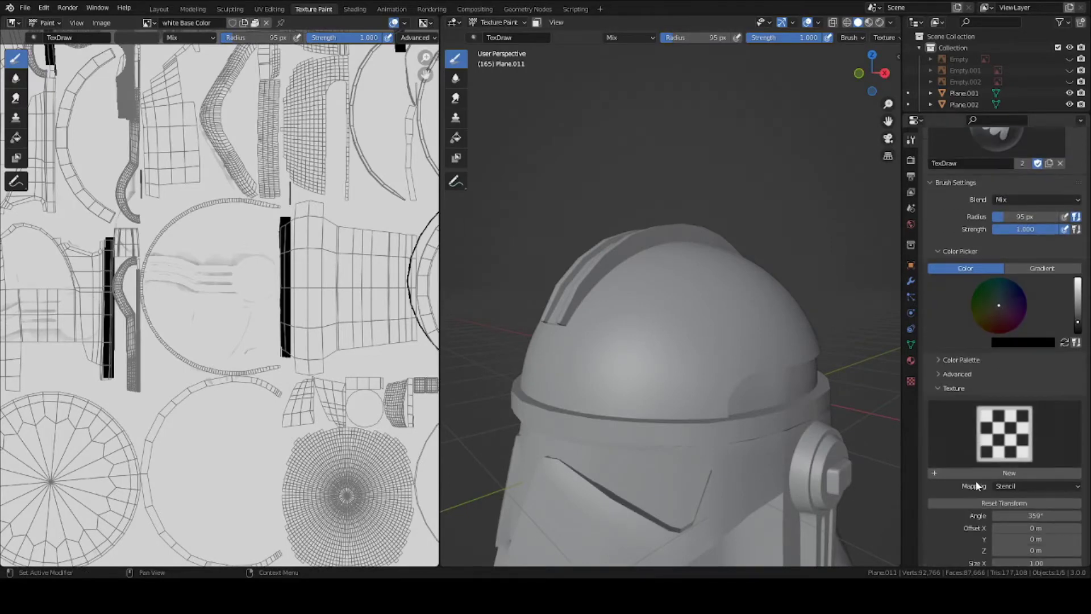
pyautogui.scroll(-3, 965, 402)
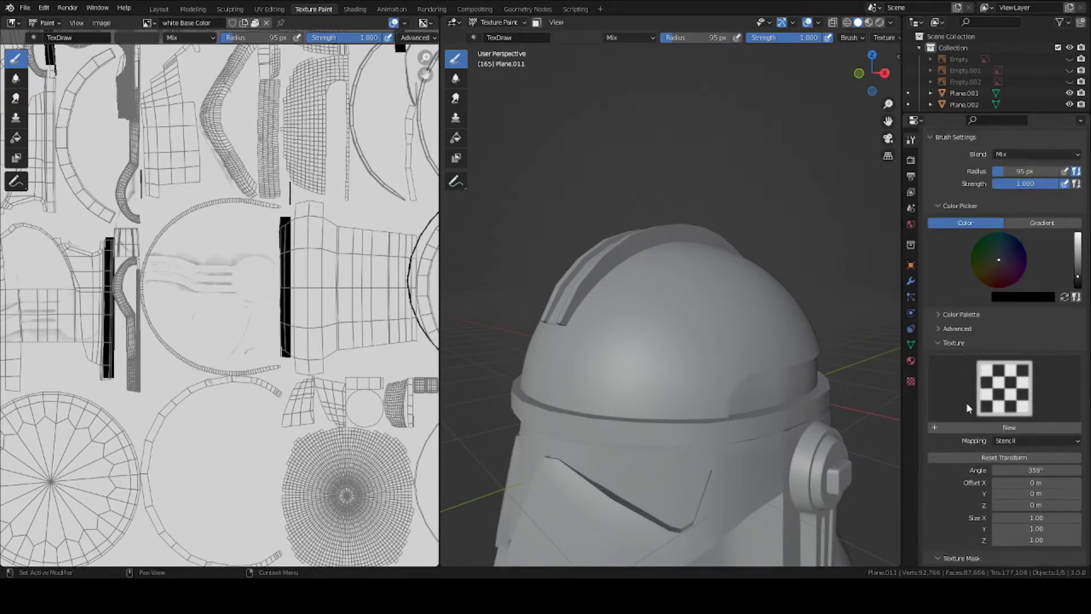
pyautogui.click(986, 382)
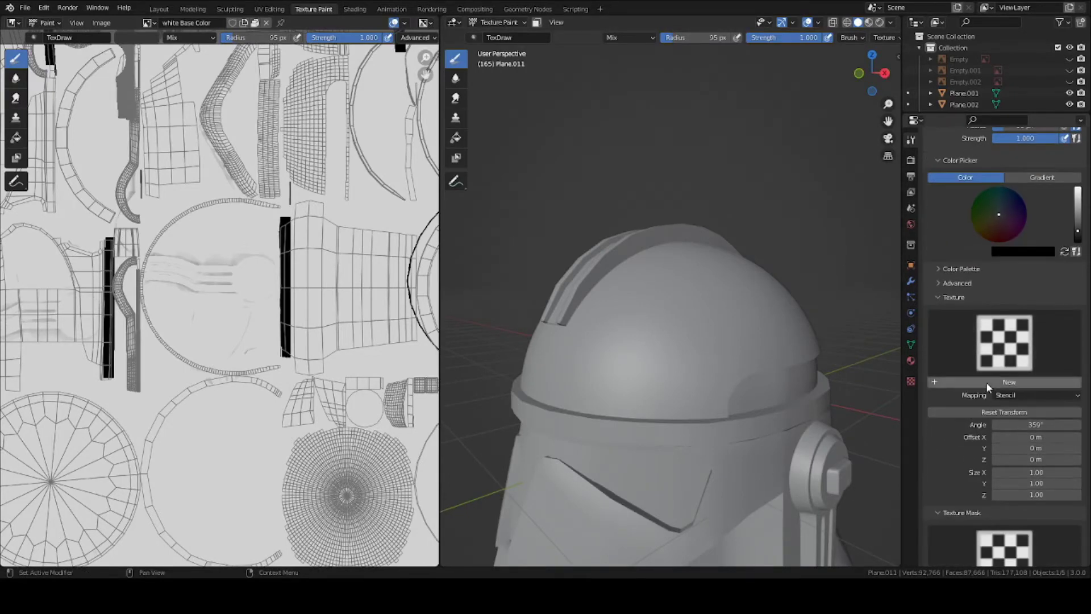
pyautogui.click(910, 380)
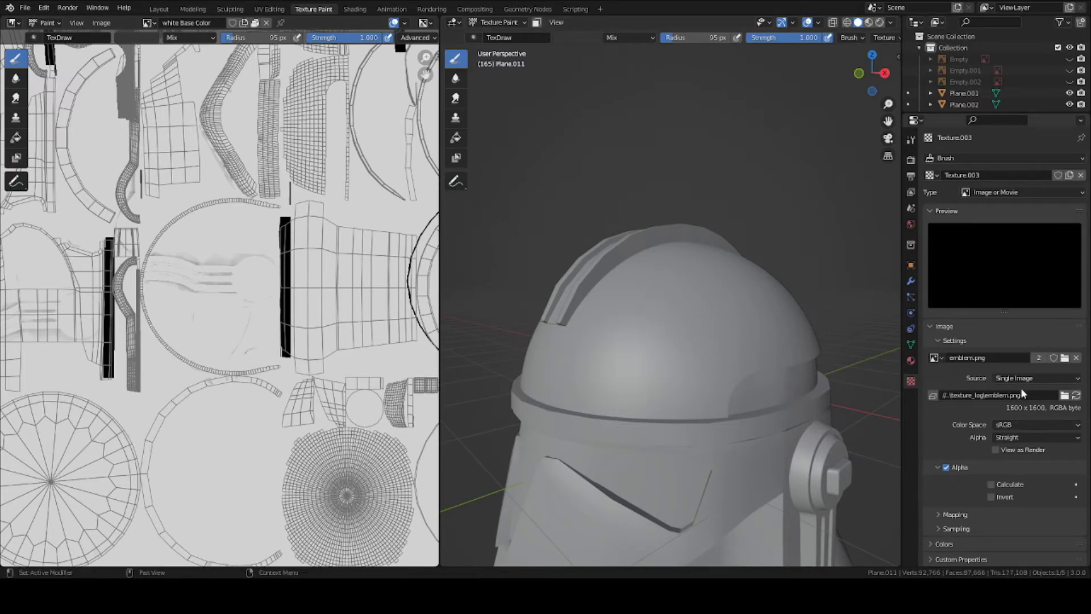
# Step: Keep Stencil mapping and place the emblem stencil over the dome at a 1.37° tilt
pyautogui.click(909, 142)
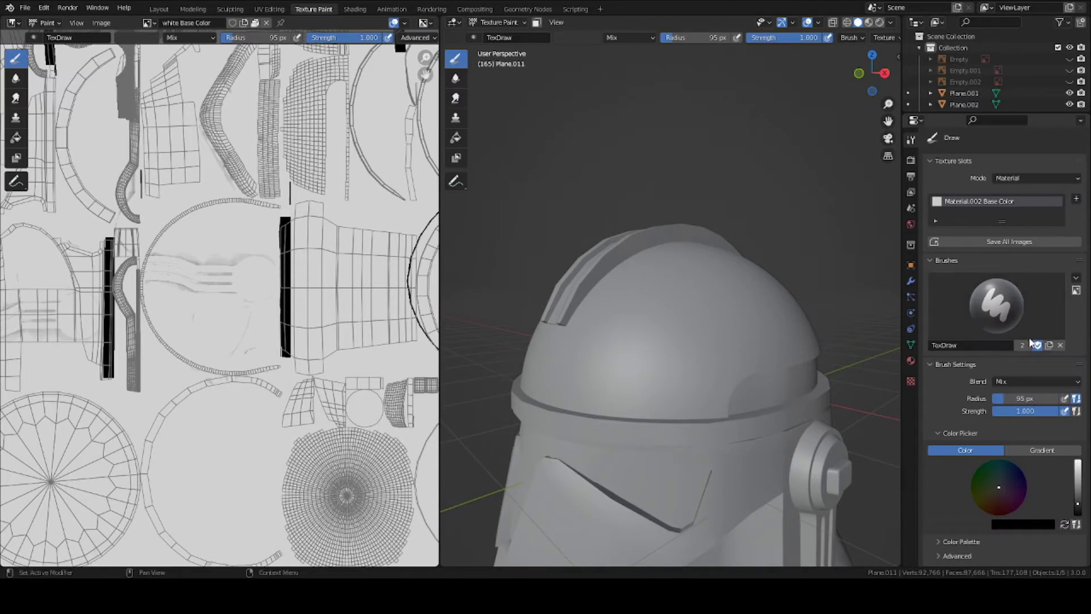
pyautogui.scroll(-12, 1031, 341)
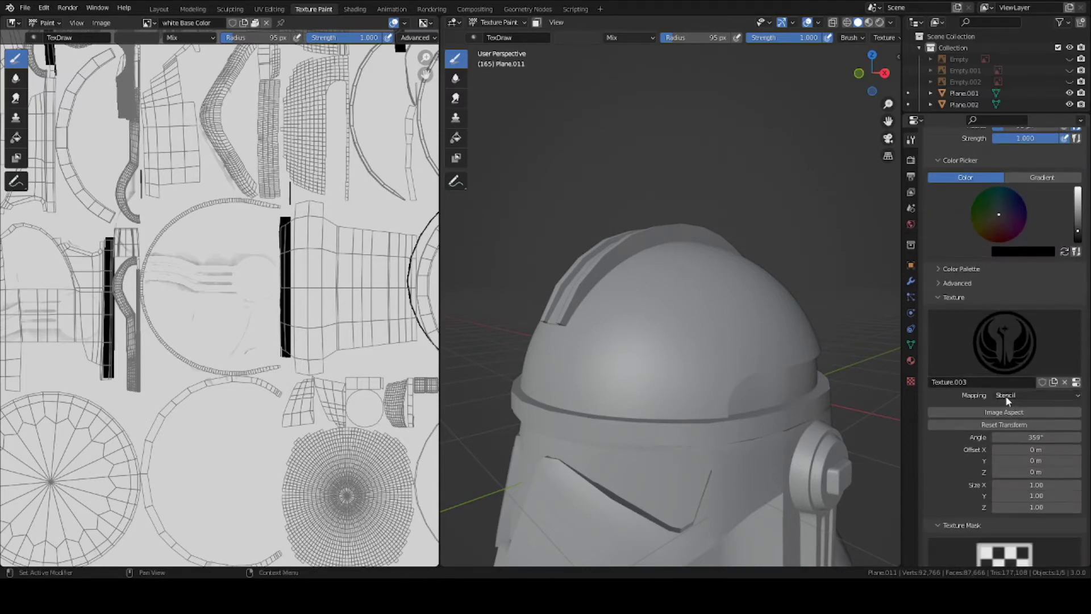
pyautogui.click(1004, 395)
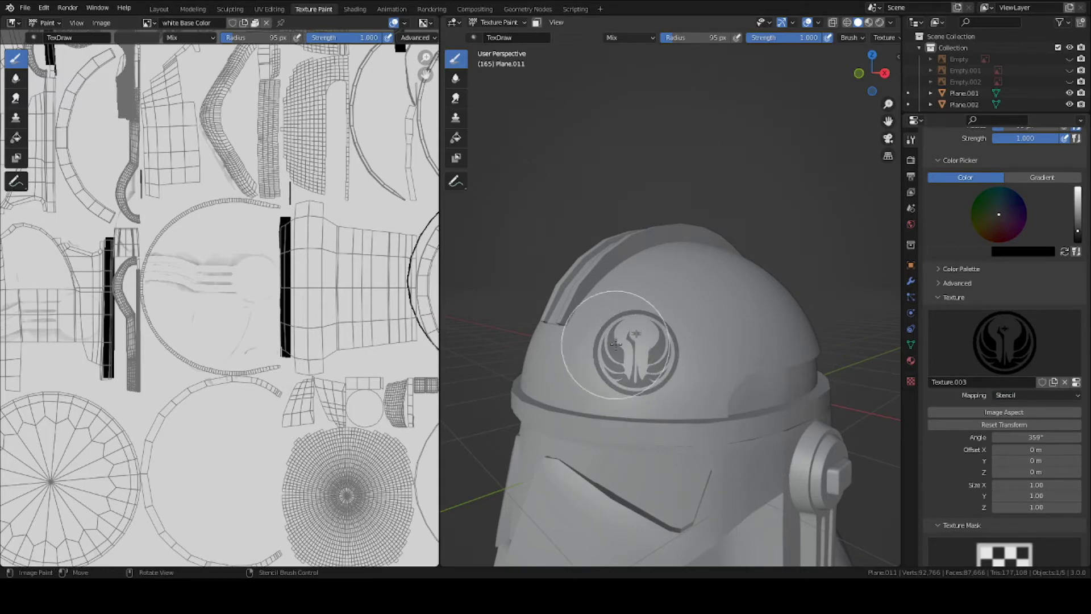
pyautogui.moveTo(639, 350)
pyautogui.mouseDown(button='right')
pyautogui.moveTo(493, 514)
pyautogui.moveTo(500, 526)
pyautogui.moveTo(480, 517)
pyautogui.moveTo(504, 487)
pyautogui.moveTo(503, 523)
pyautogui.moveTo(568, 426)
pyautogui.moveTo(718, 335)
pyautogui.moveTo(677, 397)
pyautogui.moveTo(551, 474)
pyautogui.moveTo(571, 432)
pyautogui.moveTo(670, 327)
pyautogui.moveTo(706, 420)
pyautogui.moveTo(635, 476)
pyautogui.moveTo(653, 489)
pyautogui.moveTo(585, 325)
pyautogui.moveTo(774, 244)
pyautogui.moveTo(670, 483)
pyautogui.moveTo(553, 295)
pyautogui.moveTo(721, 436)
pyautogui.moveTo(684, 408)
pyautogui.mouseUp(button='right')
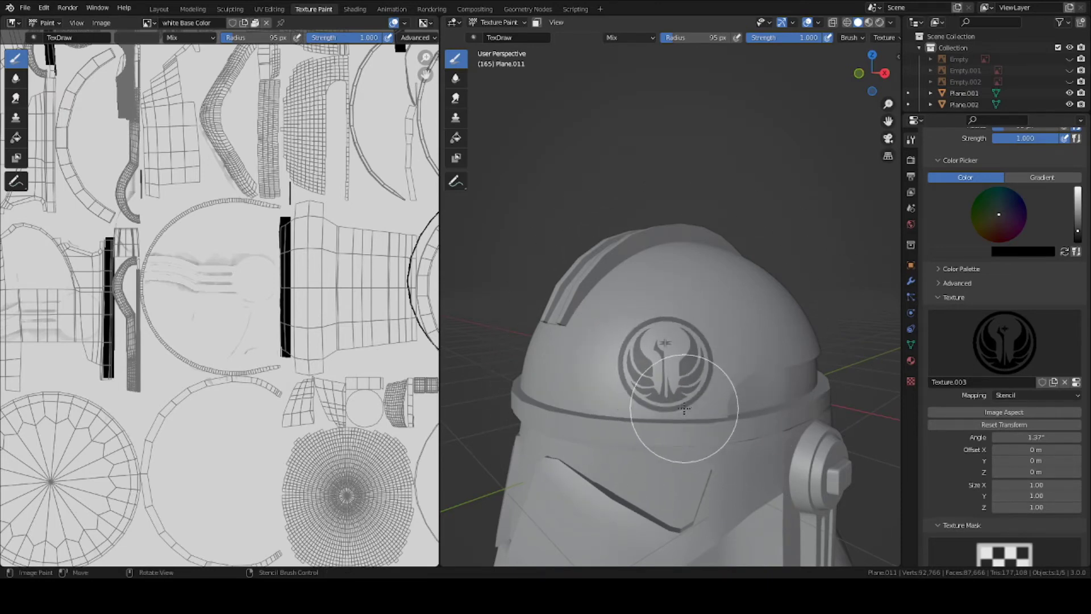
pyautogui.moveTo(684, 407)
pyautogui.mouseDown(button='middle')
pyautogui.moveTo(652, 379)
pyautogui.moveTo(628, 395)
pyautogui.moveTo(629, 385)
pyautogui.mouseUp(button='middle')
# Step: Turn off X mirror symmetry and paint the black emblem through the stencil onto the dome
pyautogui.keyDown('shift'); pyautogui.moveTo(588, 420); pyautogui.dragTo(588, 420, button='middle'); pyautogui.keyUp('shift')
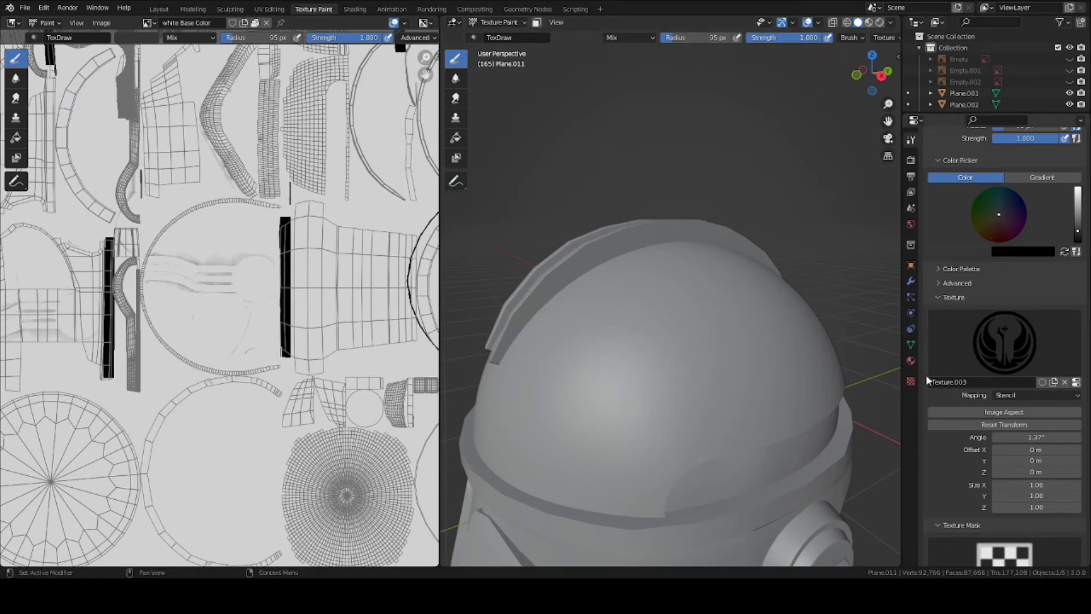
pyautogui.scroll(-10, 1004, 382)
pyautogui.scroll(-5, 986, 404)
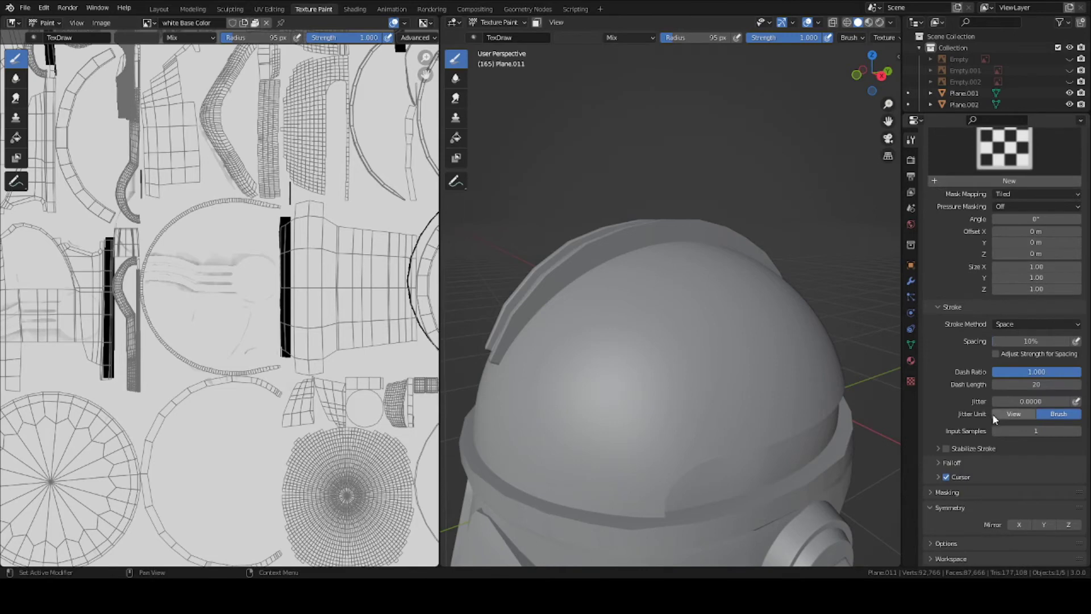
pyautogui.click(1017, 520)
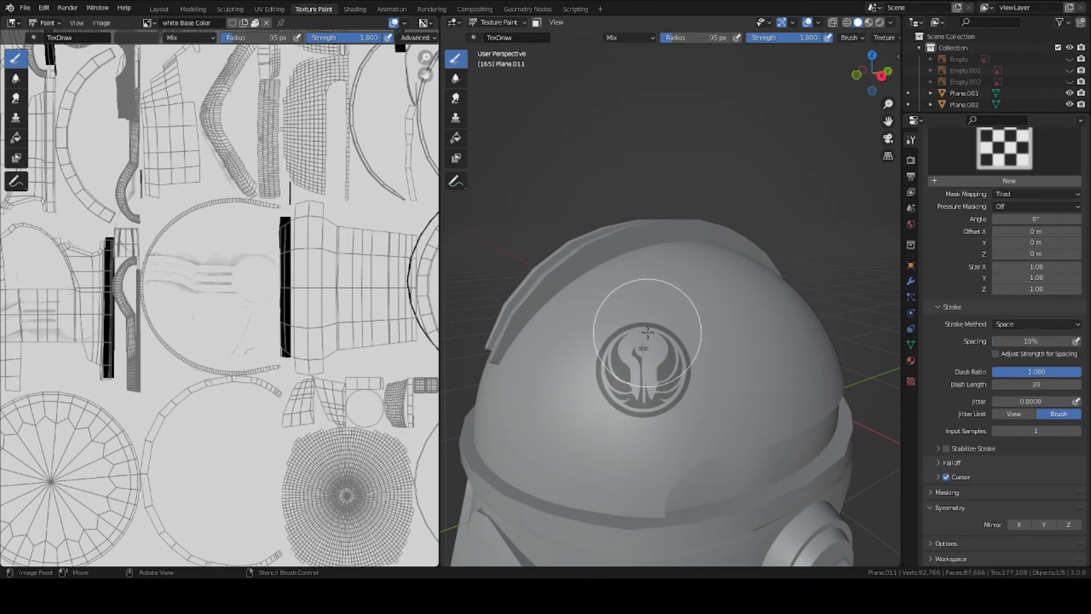
pyautogui.moveTo(648, 333)
pyautogui.mouseDown()
pyautogui.moveTo(631, 318)
pyautogui.moveTo(614, 352)
pyautogui.moveTo(619, 370)
pyautogui.moveTo(668, 384)
pyautogui.mouseUp()
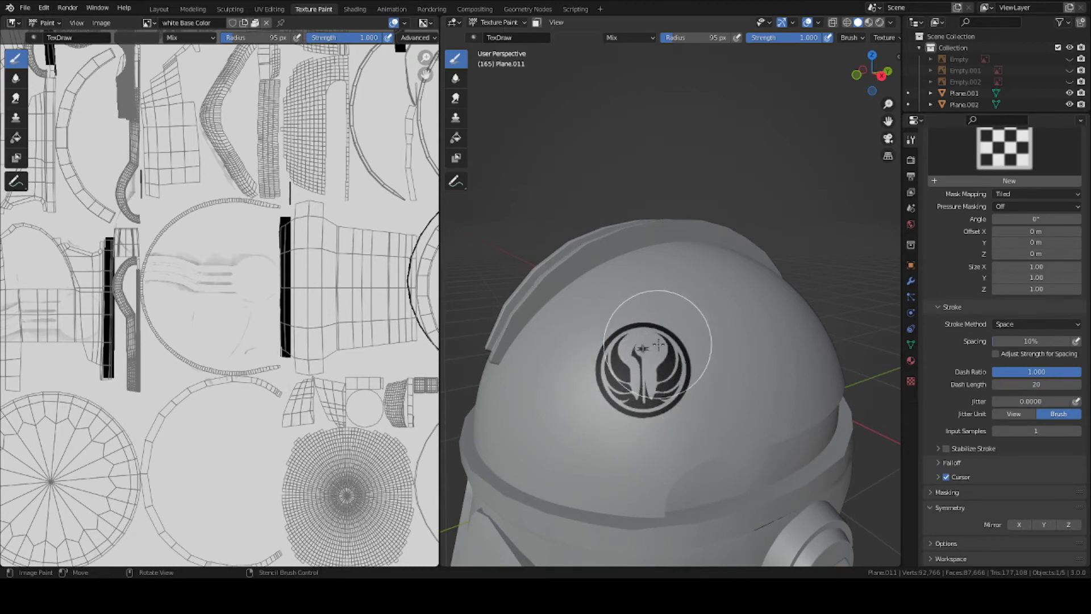
# Step: Shift the stencil aside and inspect the painted emblem from a front three-quarter view
pyautogui.moveTo(657, 344); pyautogui.dragTo(618, 362, button='right')
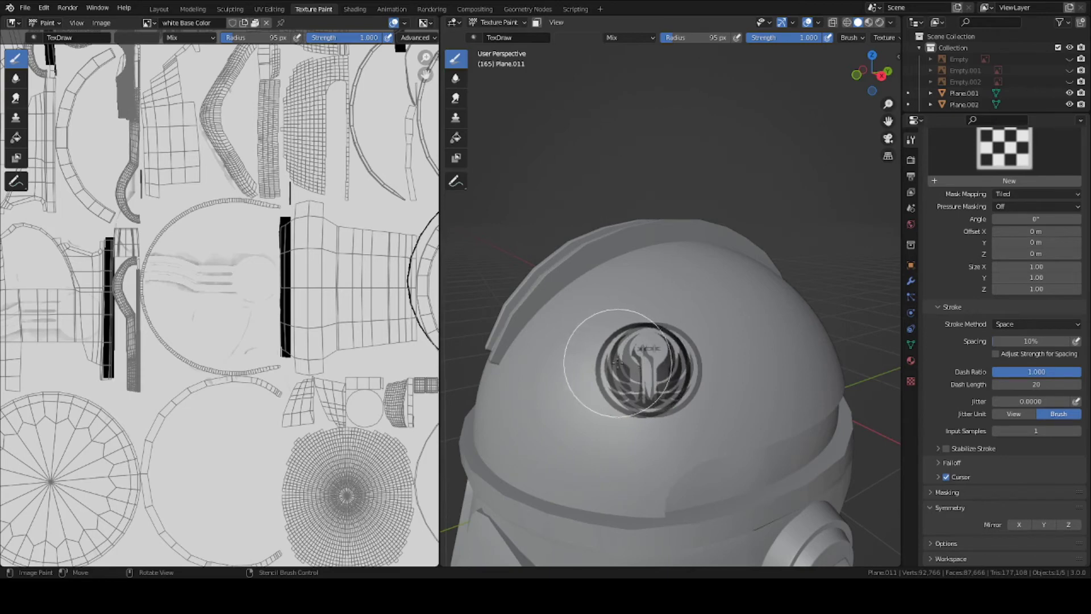
pyautogui.scroll(-3, 619, 362)
pyautogui.moveTo(628, 364)
pyautogui.mouseDown(button='middle')
pyautogui.moveTo(663, 352)
pyautogui.moveTo(615, 352)
pyautogui.moveTo(642, 353)
pyautogui.mouseUp(button='middle')
pyautogui.scroll(5, 615, 352)
pyautogui.scroll(-4, 616, 359)
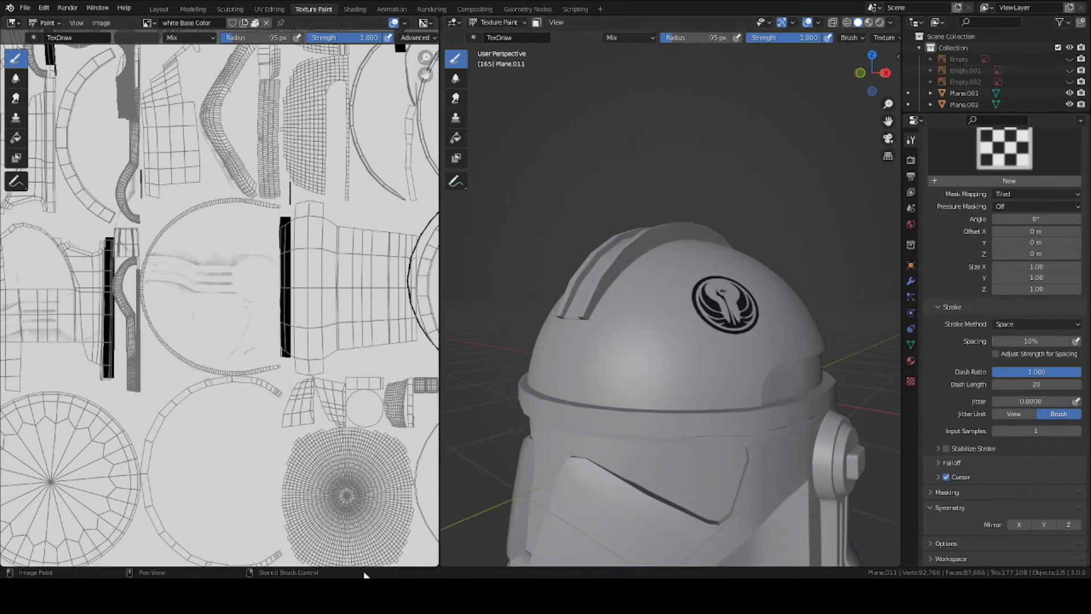
pyautogui.scroll(15, 1003, 341)
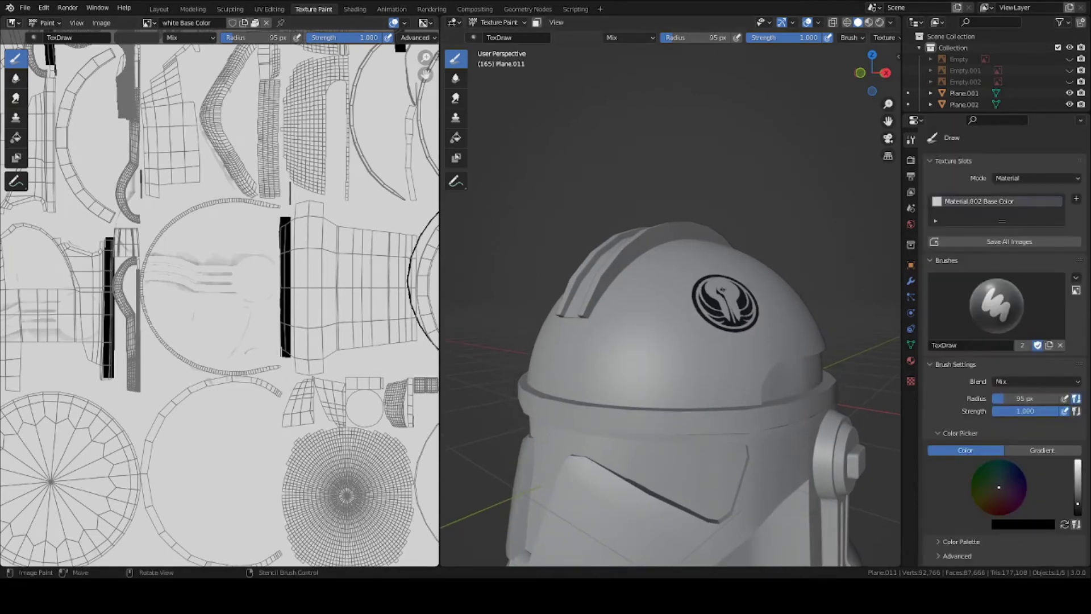
# Step: Unlink emblem.png from Texture.003, then remove Texture.003 from the brush
pyautogui.click(910, 381)
pyautogui.click(1076, 357)
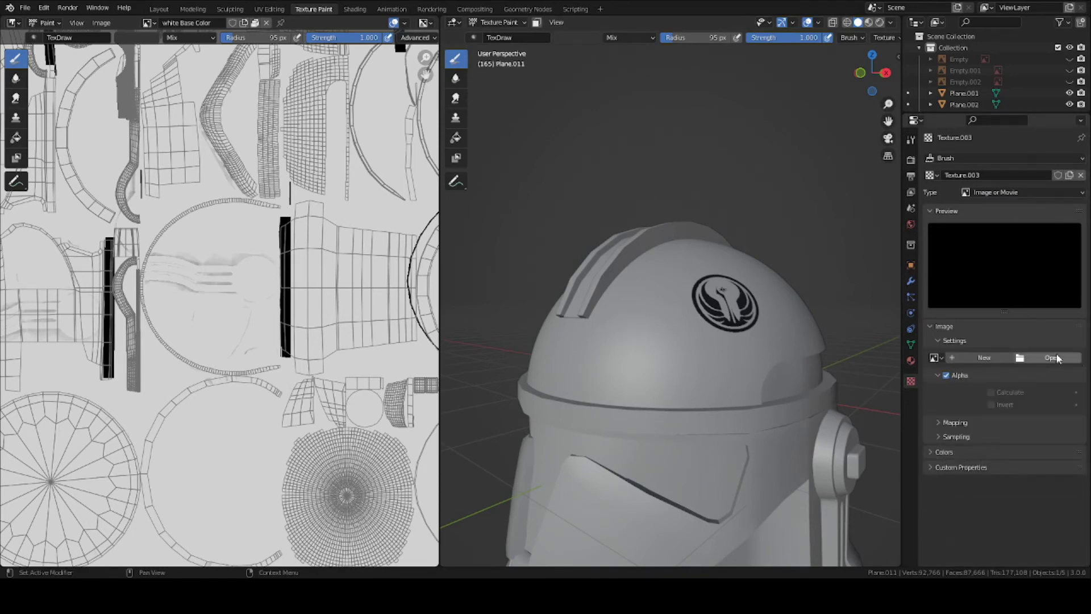
pyautogui.click(911, 141)
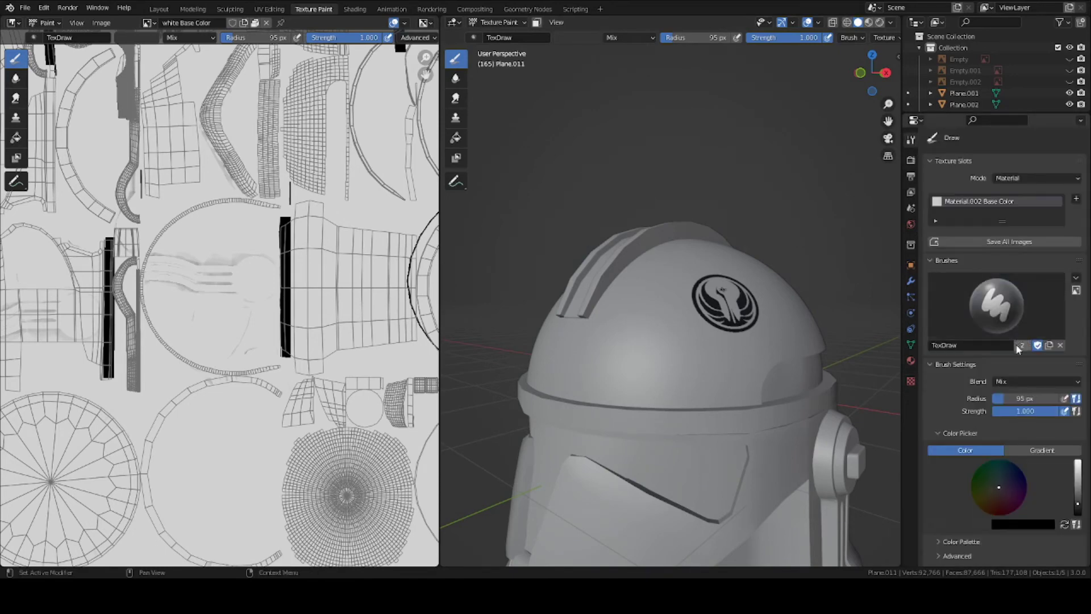
pyautogui.scroll(-10, 968, 332)
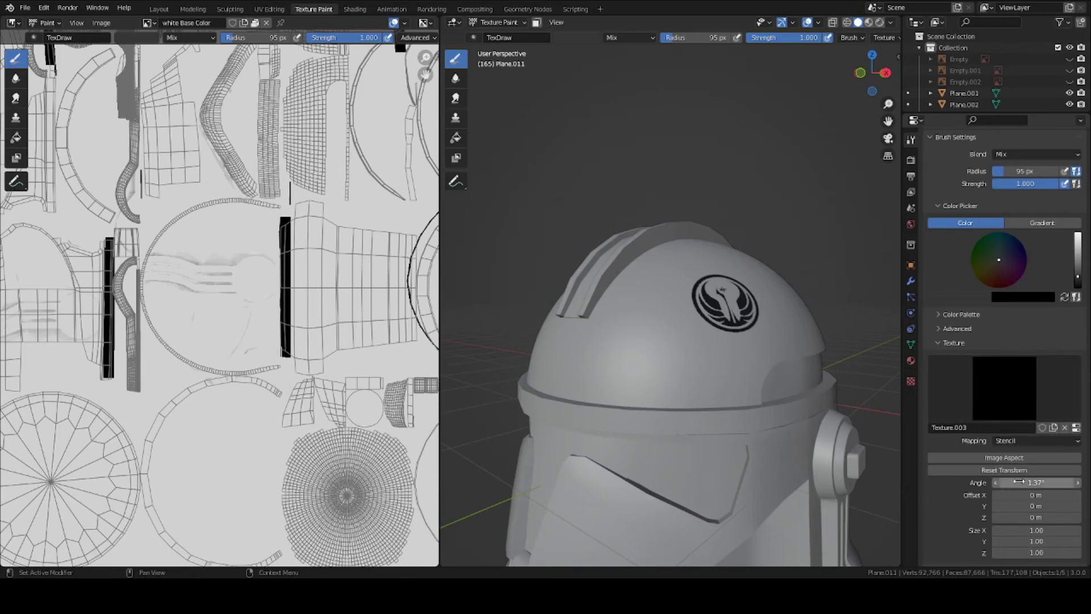
pyautogui.click(1064, 427)
pyautogui.scroll(8, 1000, 394)
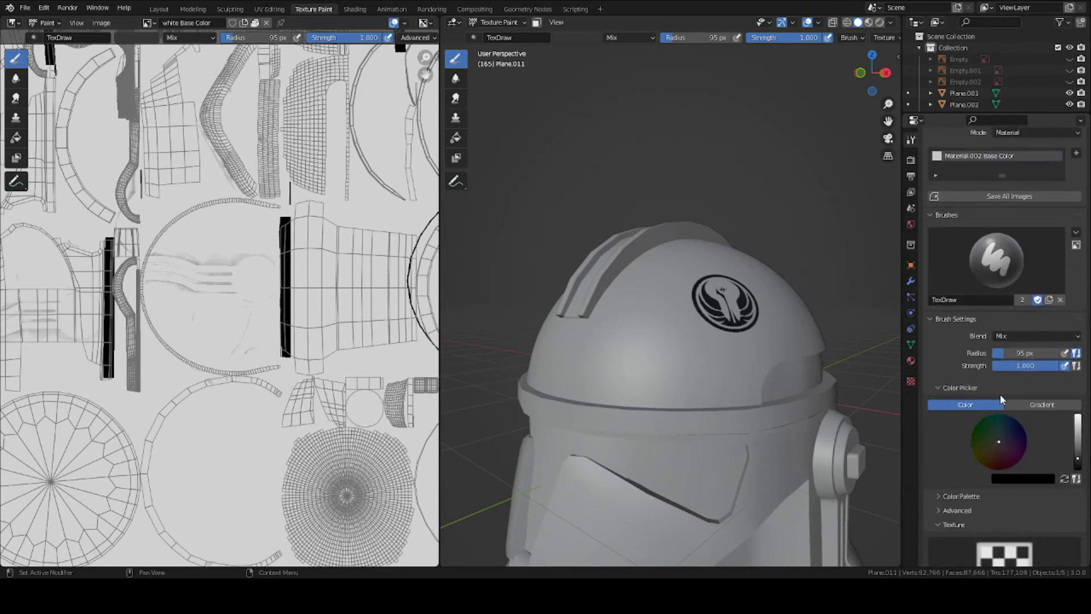
# Step: Set the brush colour to a bright yellow-green
pyautogui.click(997, 445)
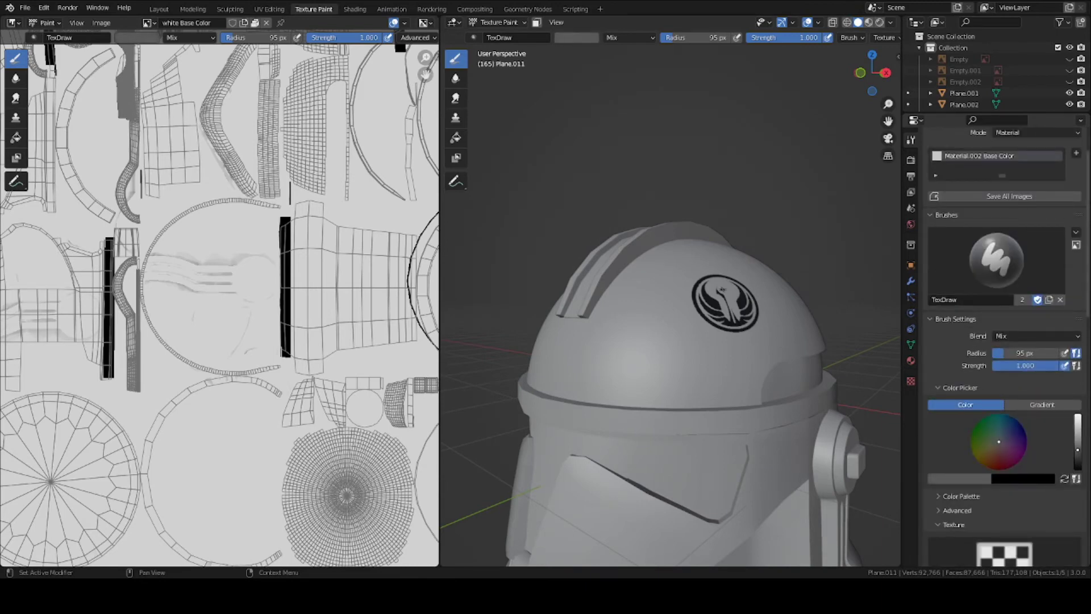
pyautogui.moveTo(997, 451); pyautogui.dragTo(981, 457)
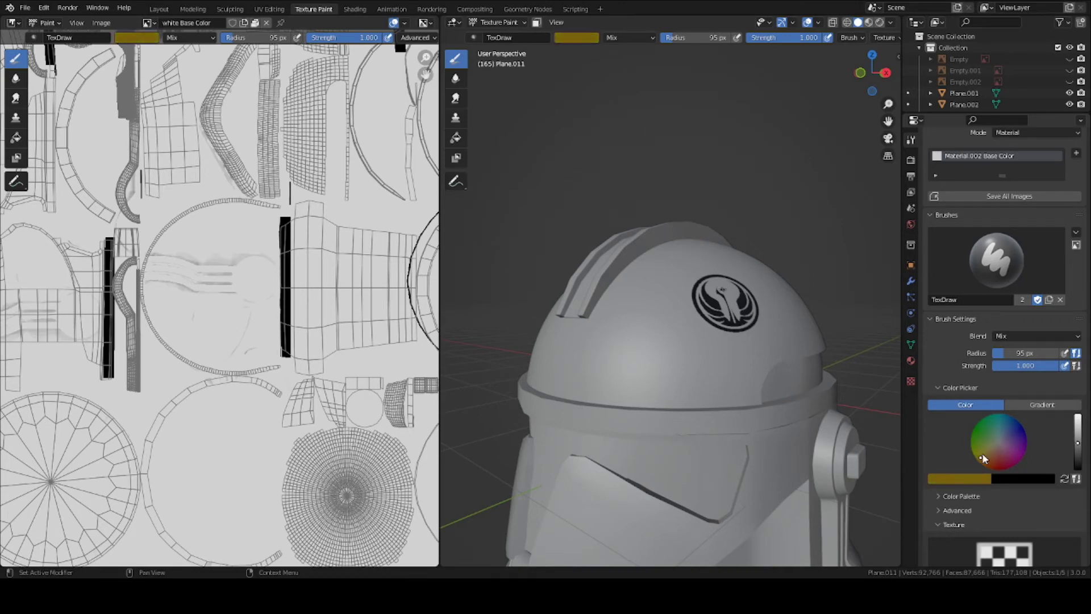
pyautogui.moveTo(1078, 443); pyautogui.dragTo(1077, 433)
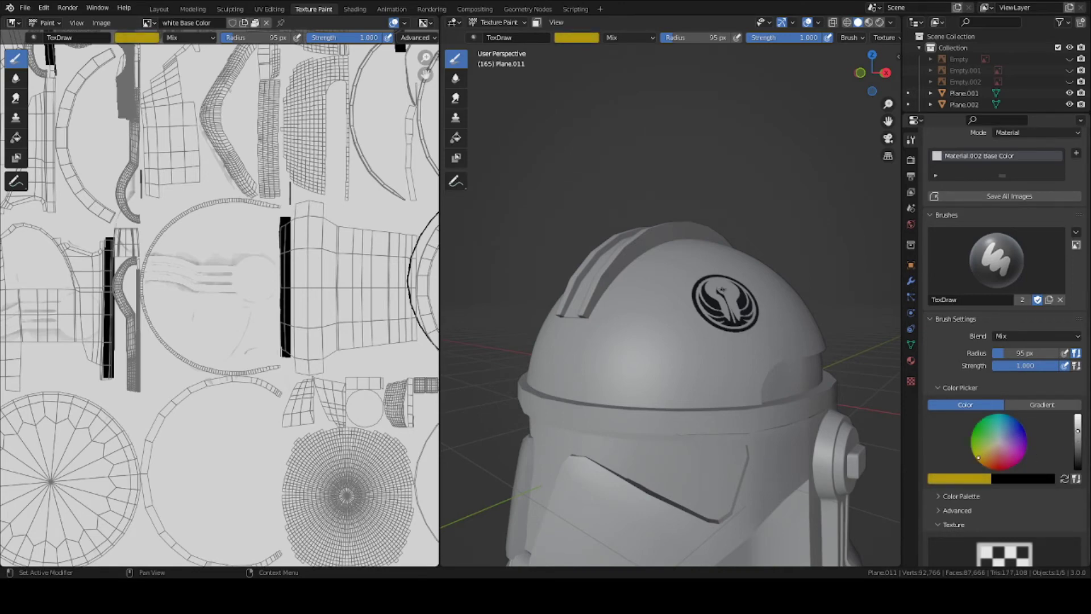
pyautogui.moveTo(978, 457); pyautogui.dragTo(977, 453)
# Step: Turn X mirror painting back on and switch to the front orthographic view
pyautogui.moveTo(666, 357); pyautogui.dragTo(707, 352, button='middle')
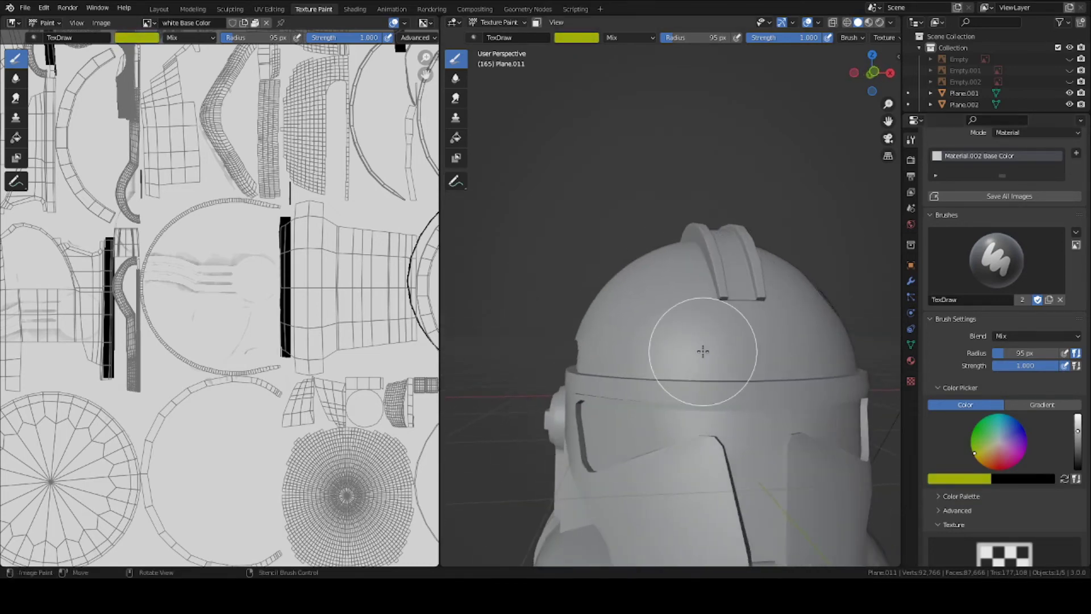
pyautogui.press('KP_1')
pyautogui.scroll(-15, 968, 431)
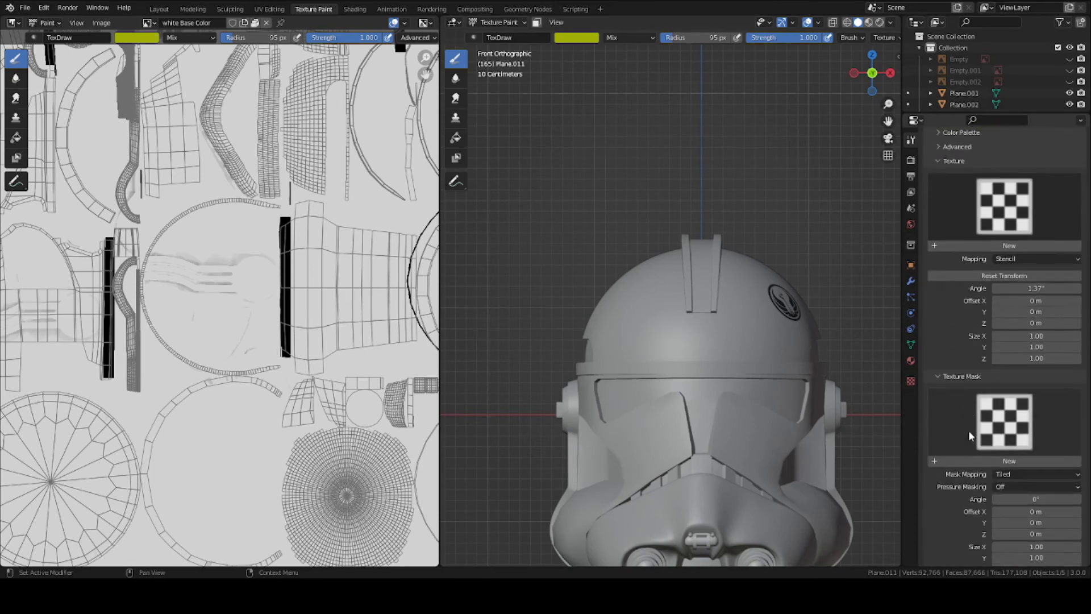
pyautogui.scroll(4, 739, 324)
pyautogui.scroll(-3, 775, 324)
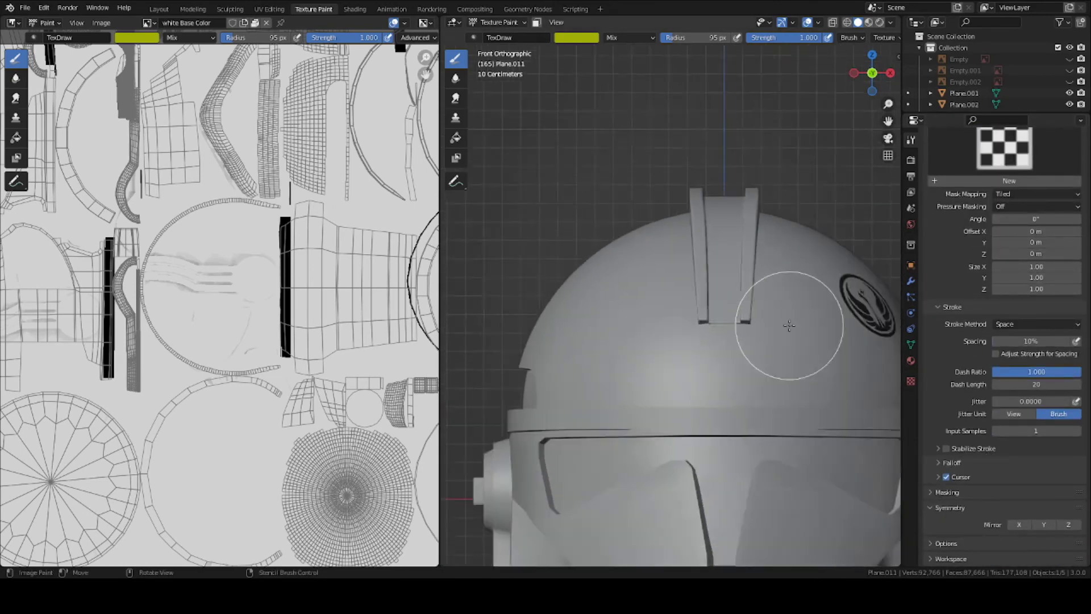
pyautogui.moveTo(739, 346); pyautogui.dragTo(779, 324, button='middle')
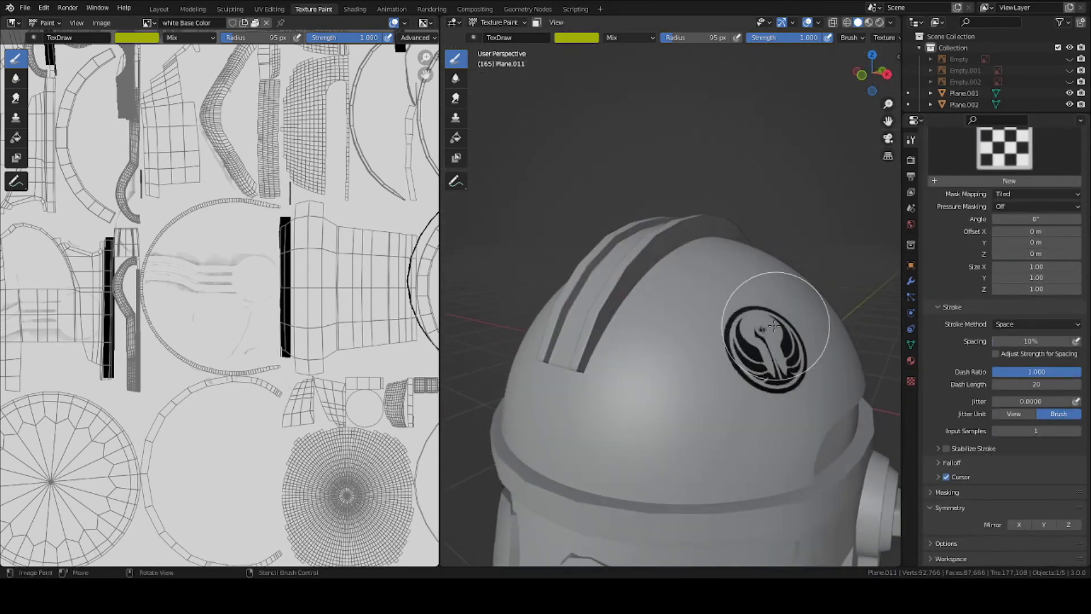
pyautogui.click(1012, 527)
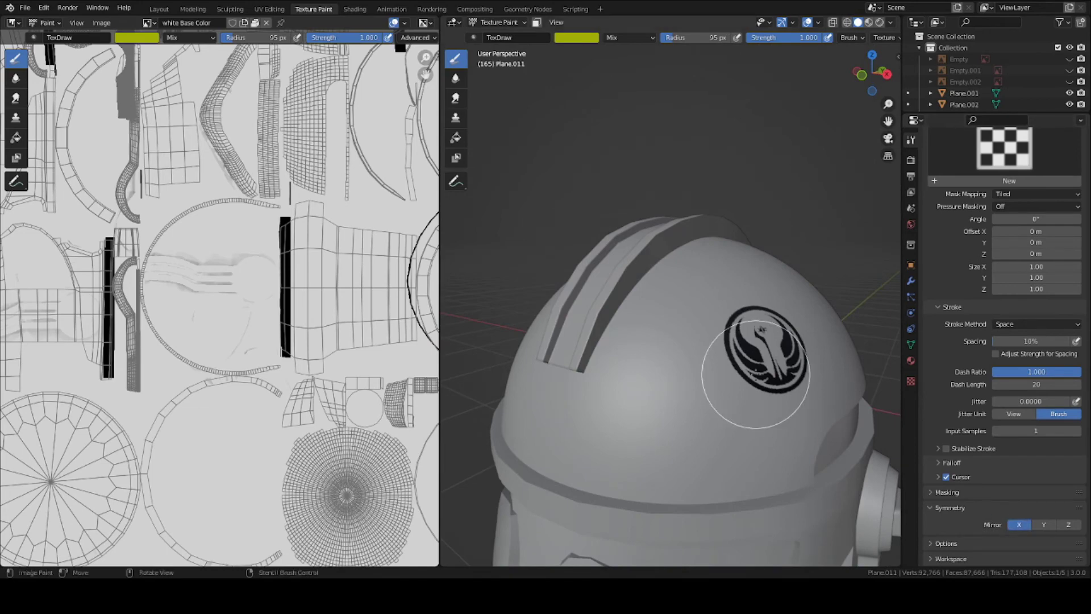
pyautogui.press('KP_1')
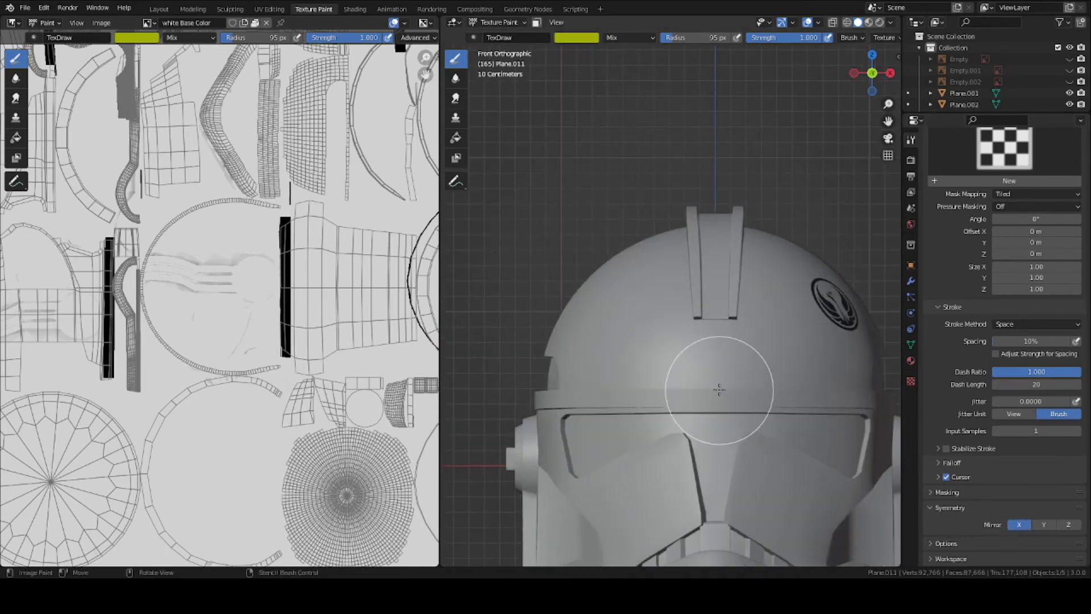
# Step: Paint a trial yellow stroke up the crest, undo it, and save the file
pyautogui.moveTo(720, 347); pyautogui.dragTo(706, 220)
pyautogui.moveTo(706, 219)
pyautogui.mouseDown(button='middle')
pyautogui.moveTo(711, 279)
pyautogui.moveTo(724, 243)
pyautogui.mouseUp(button='middle')
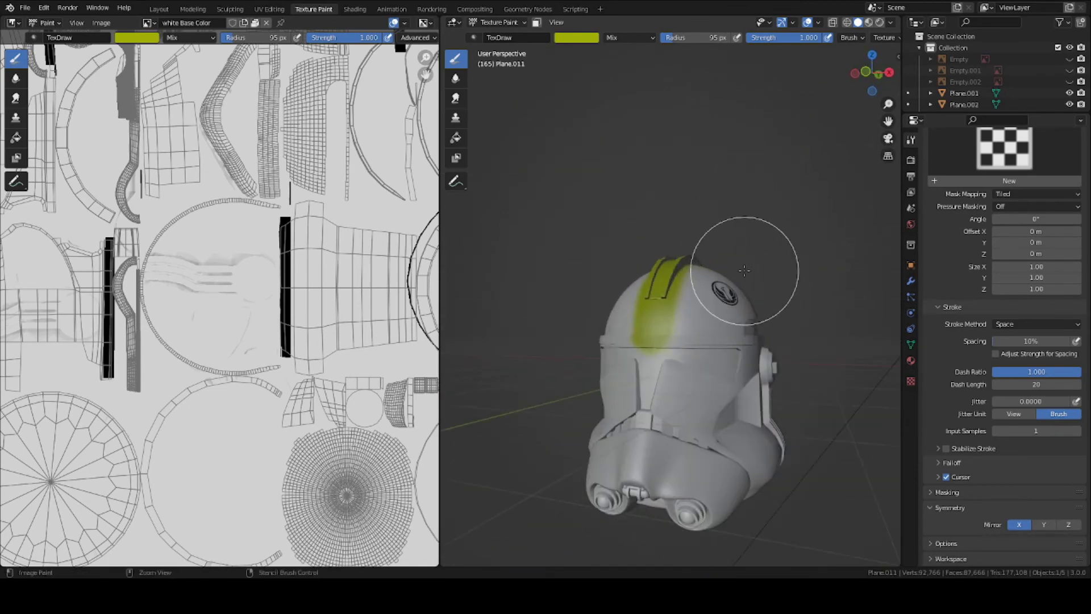
pyautogui.hotkey('ctrl', 'z')
pyautogui.hotkey('ctrl', 's')
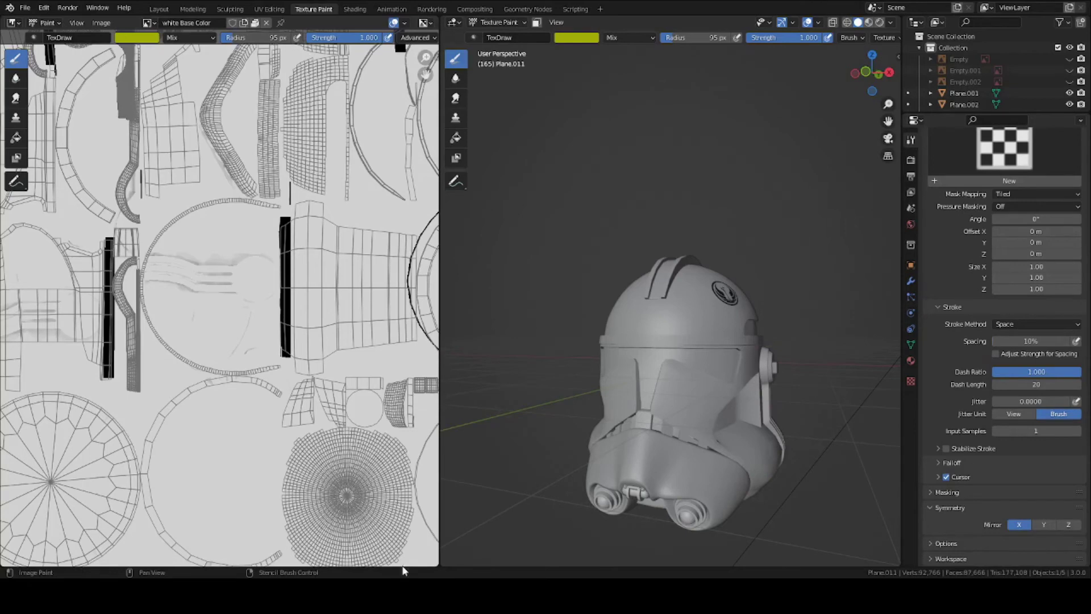
# Step: Save all painted texture images, then save Phase_2_helmet - Copy.blend
pyautogui.scroll(3, 657, 390)
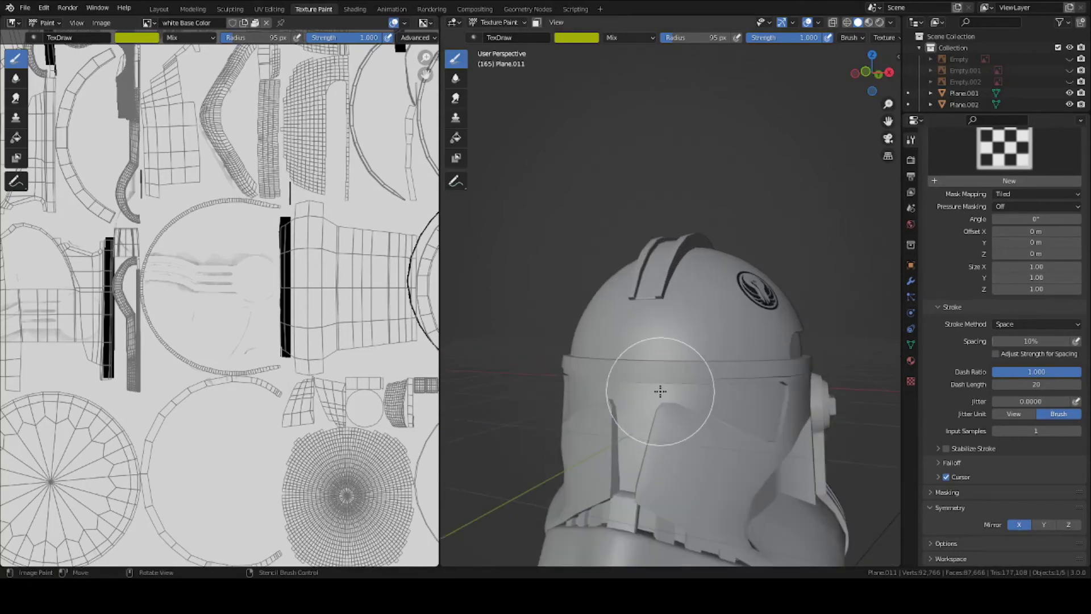
pyautogui.click(100, 24)
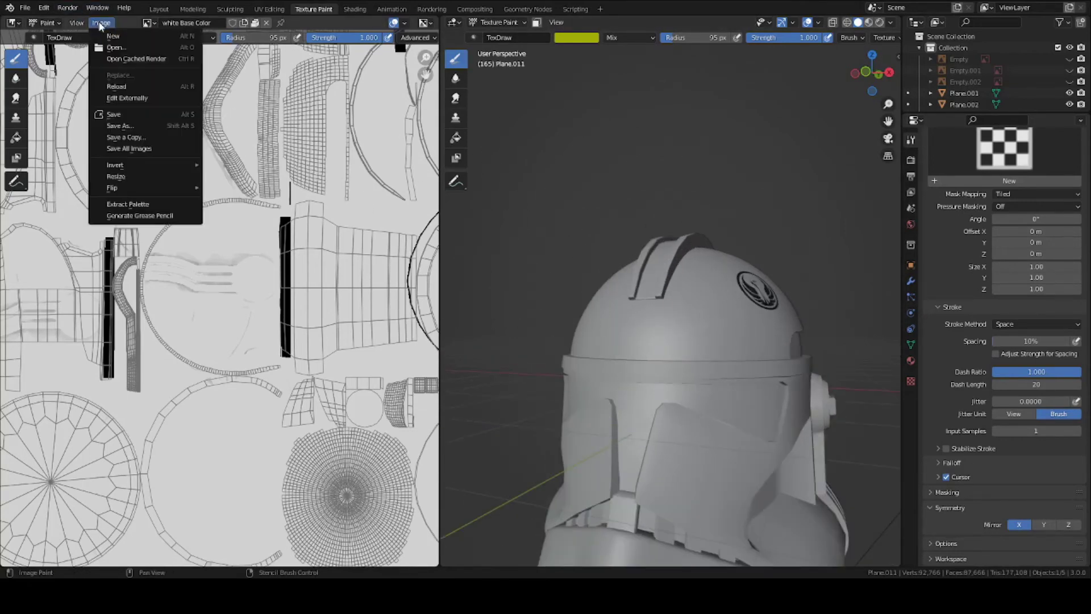
pyautogui.click(133, 150)
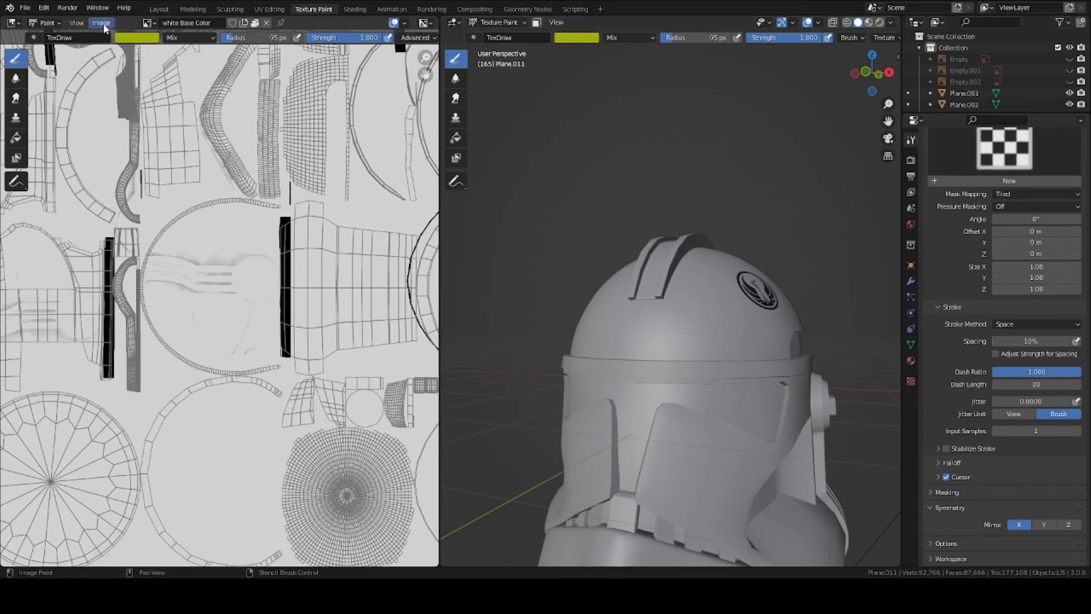
pyautogui.hotkey('ctrl', 's')
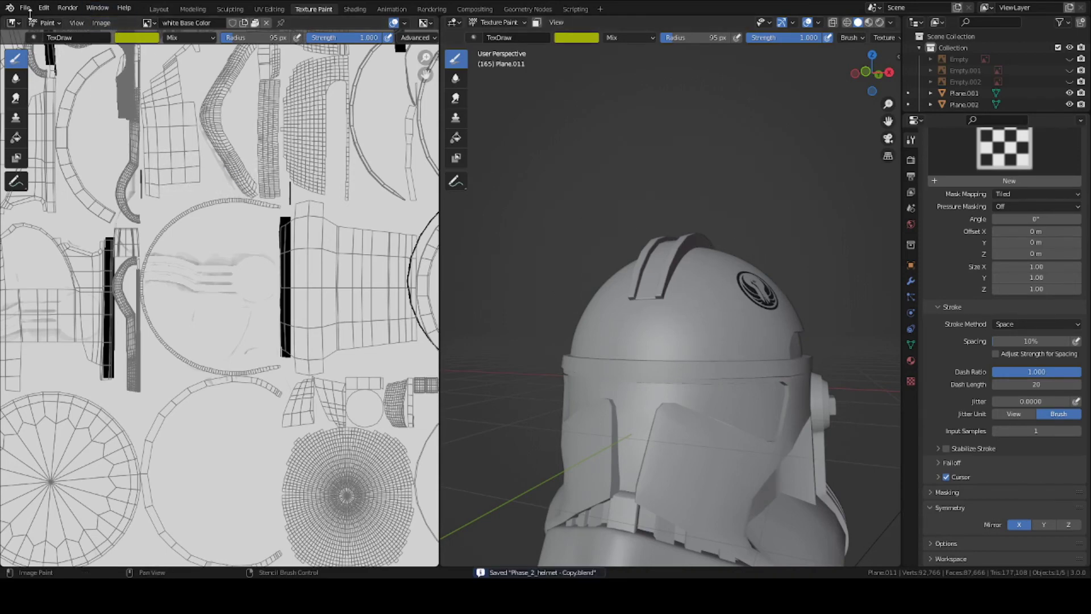
# Step: Pack the 4 external files into the blend file with Pack Resources
pyautogui.click(25, 8)
pyautogui.moveTo(73, 189)
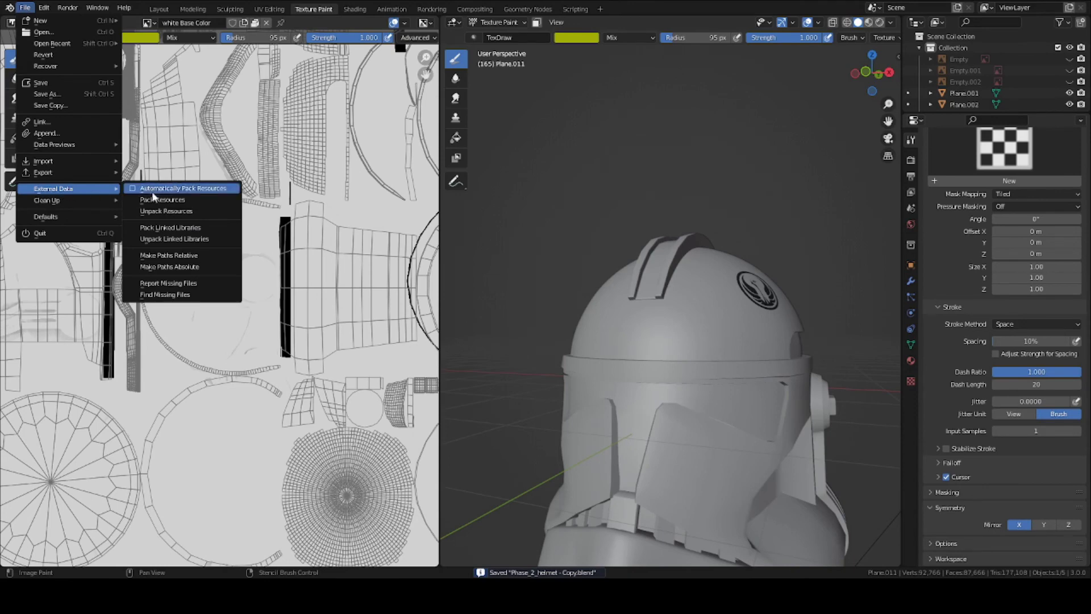
pyautogui.click(182, 193)
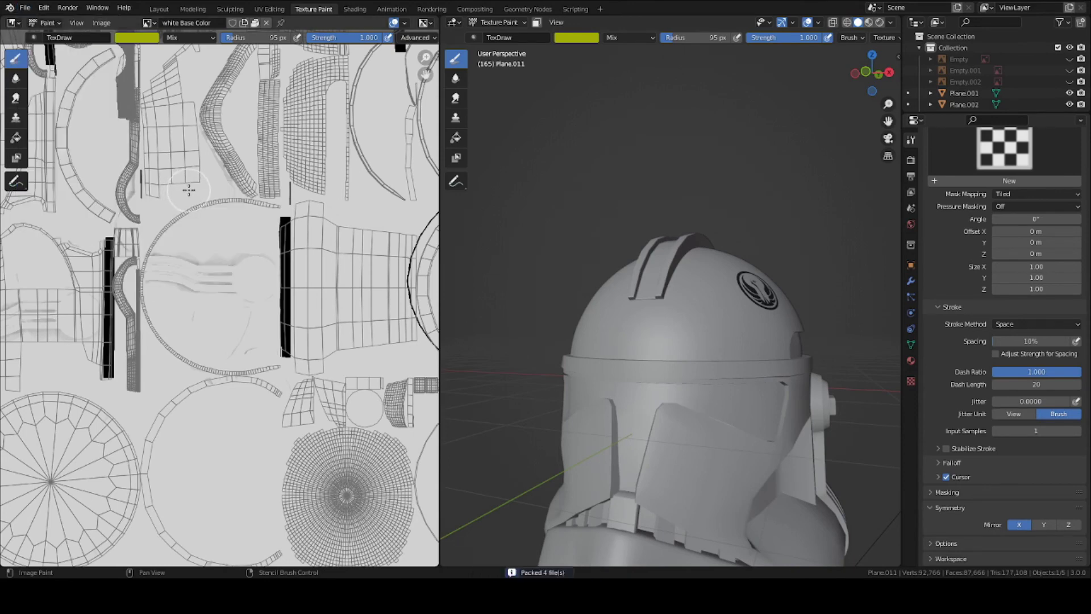
# Step: Save the blend file with packed textures, then orbit and zoom to review the black dome emblem
pyautogui.hotkey('ctrl', 's')
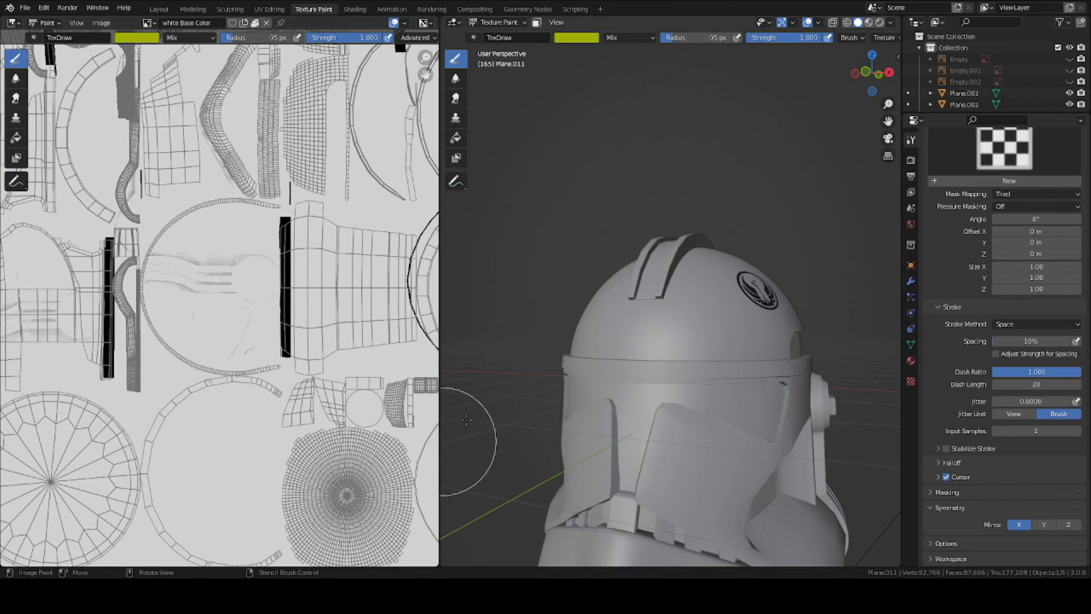
pyautogui.moveTo(693, 298)
pyautogui.mouseDown(button='middle')
pyautogui.moveTo(657, 320)
pyautogui.moveTo(701, 323)
pyautogui.mouseUp(button='middle')
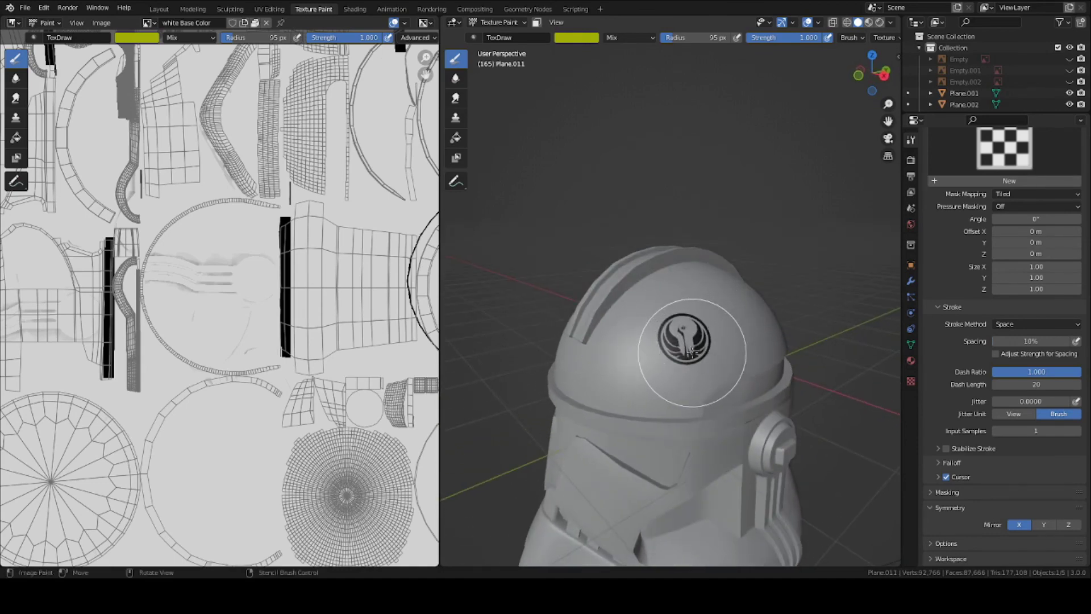
pyautogui.scroll(2, 671, 333)
pyautogui.scroll(10, 962, 405)
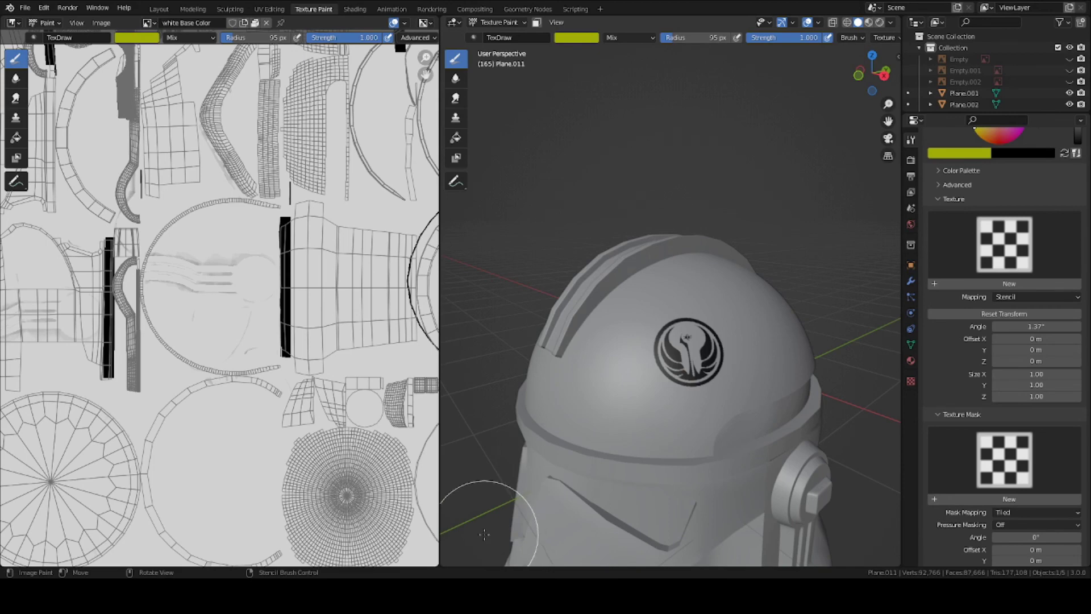
pyautogui.moveTo(759, 353); pyautogui.dragTo(674, 390, button='middle')
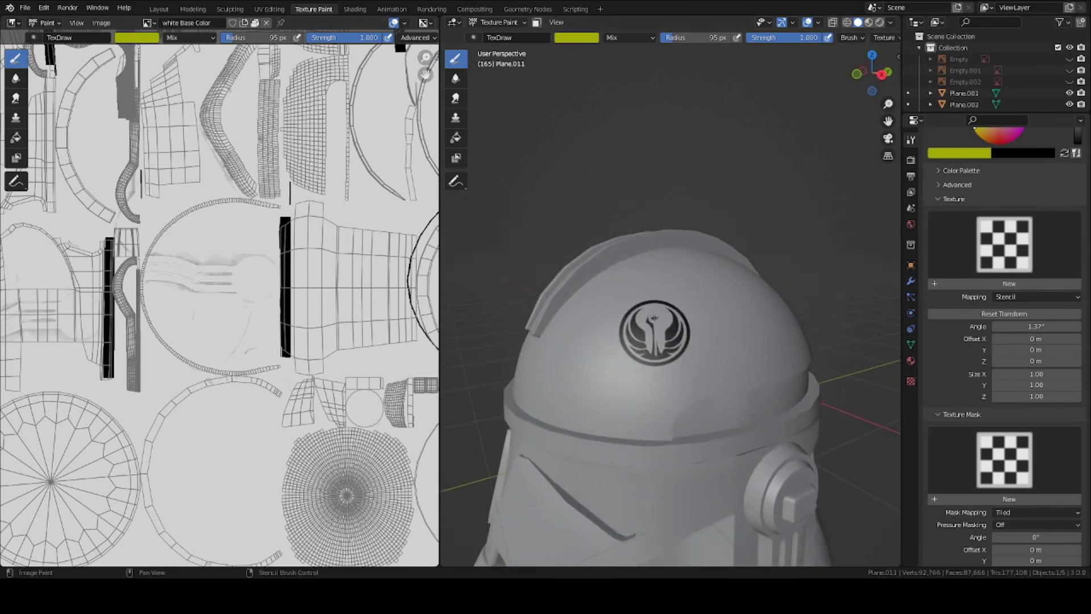